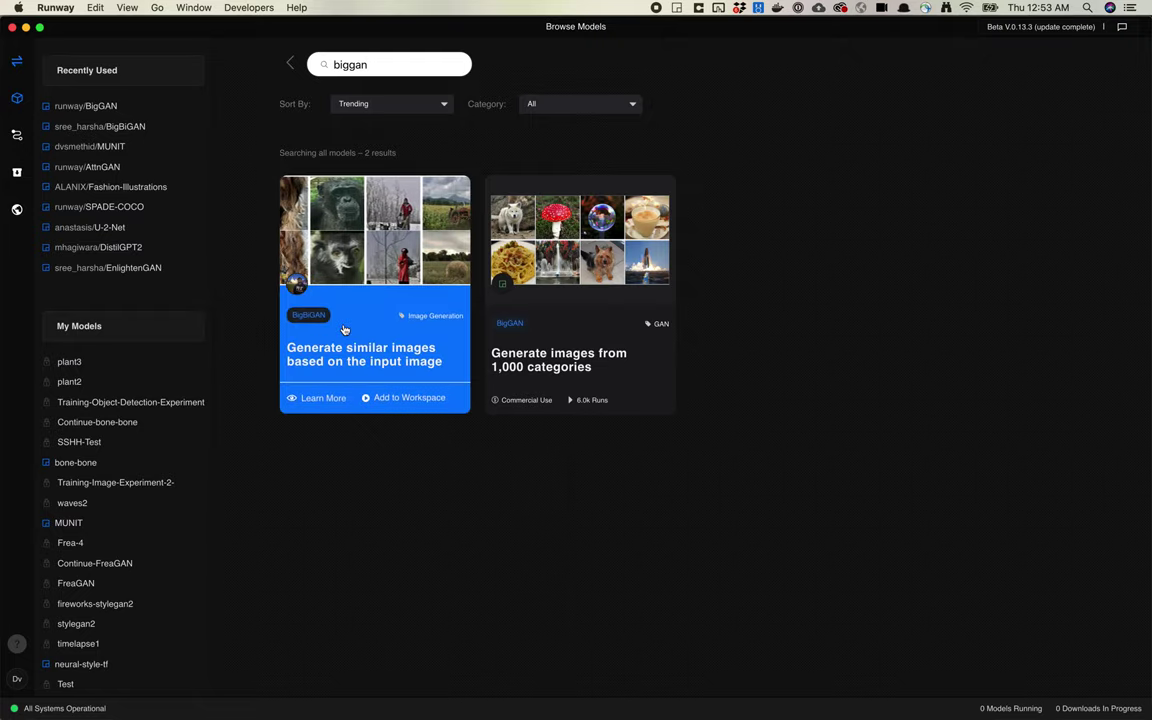
# Step: Search Browse Models for 'biggan' and open the BigBiGAN result's details
pyautogui.click(349, 64)
pyautogui.write('bi')
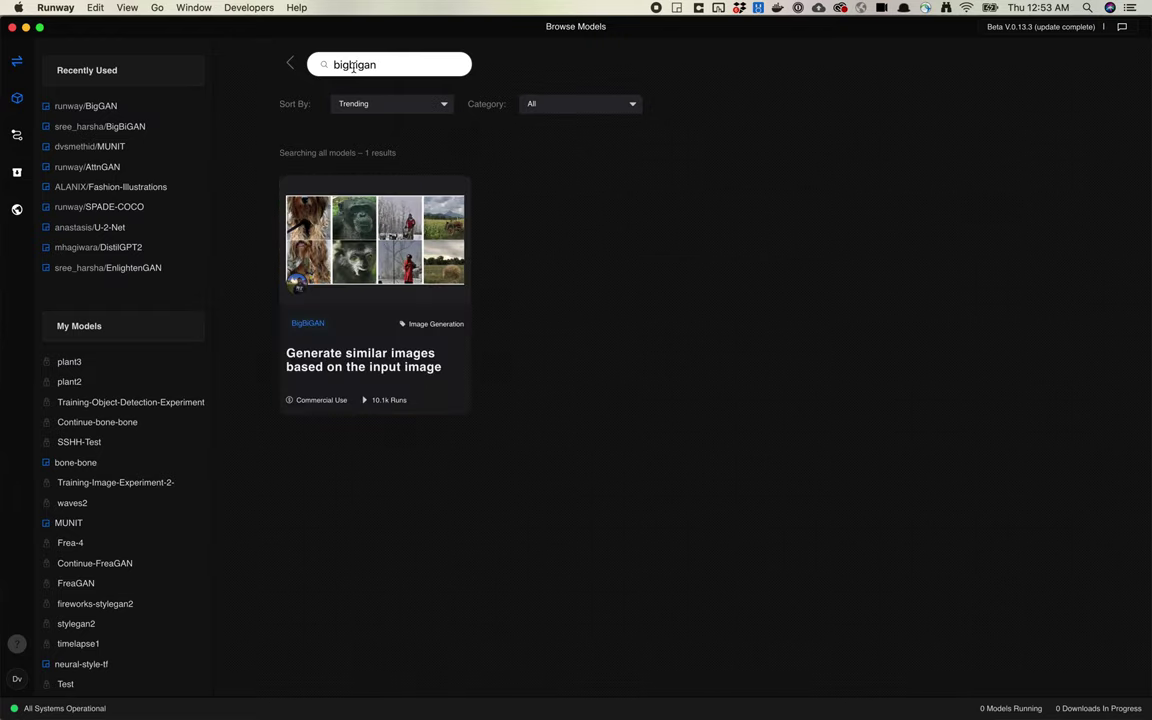
pyautogui.press('BackSpace')
pyautogui.press('BackSpace')
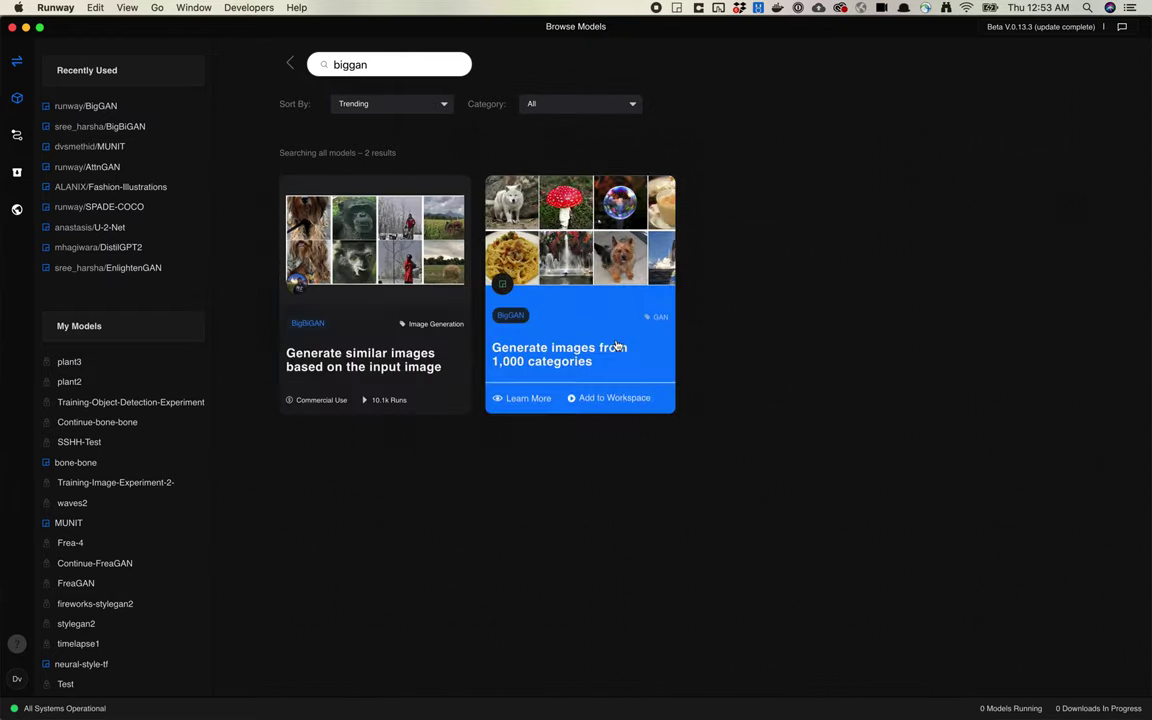
pyautogui.moveTo(417, 398)
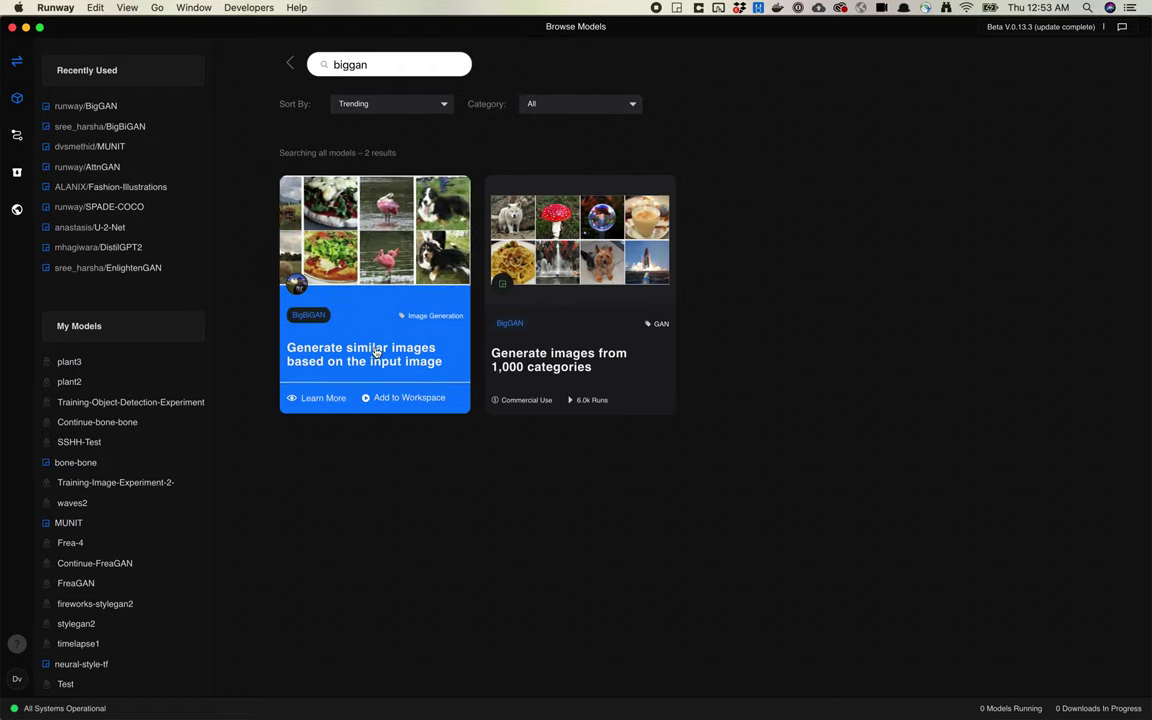
pyautogui.click(308, 399)
# Step: Read the BigBiGAN overview, highlighting 'input image' and 'BiGAN Encoder' in the description
pyautogui.scroll(-3, 435, 365)
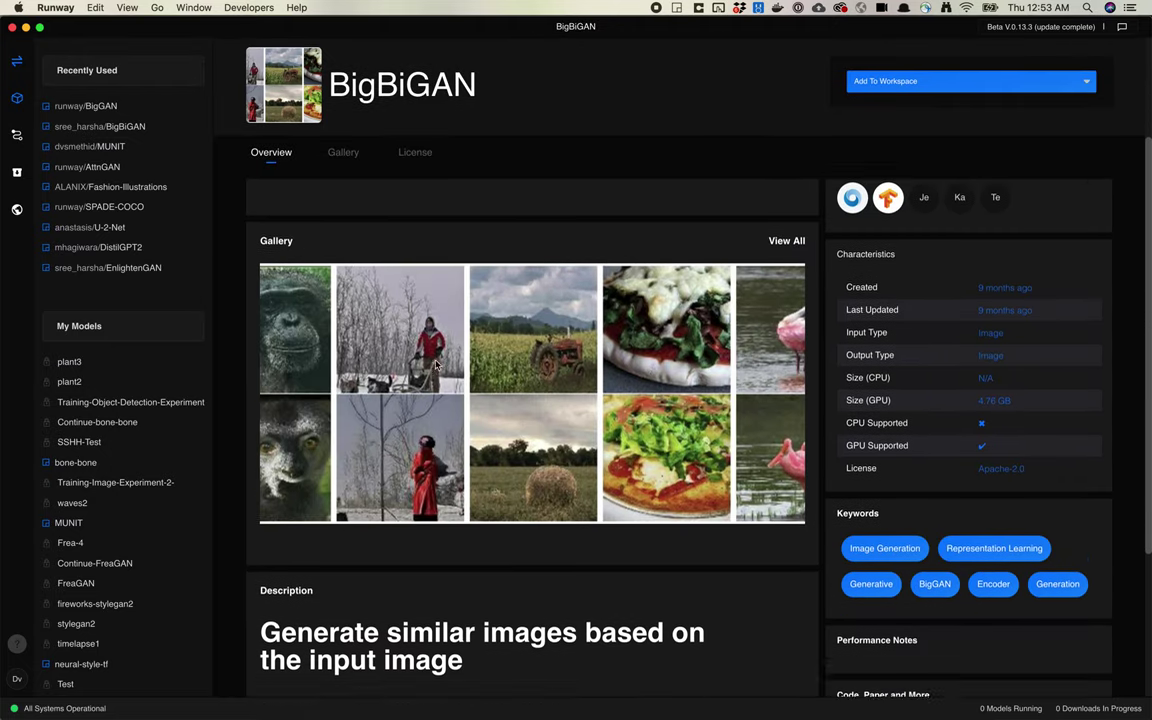
pyautogui.scroll(-3, 435, 365)
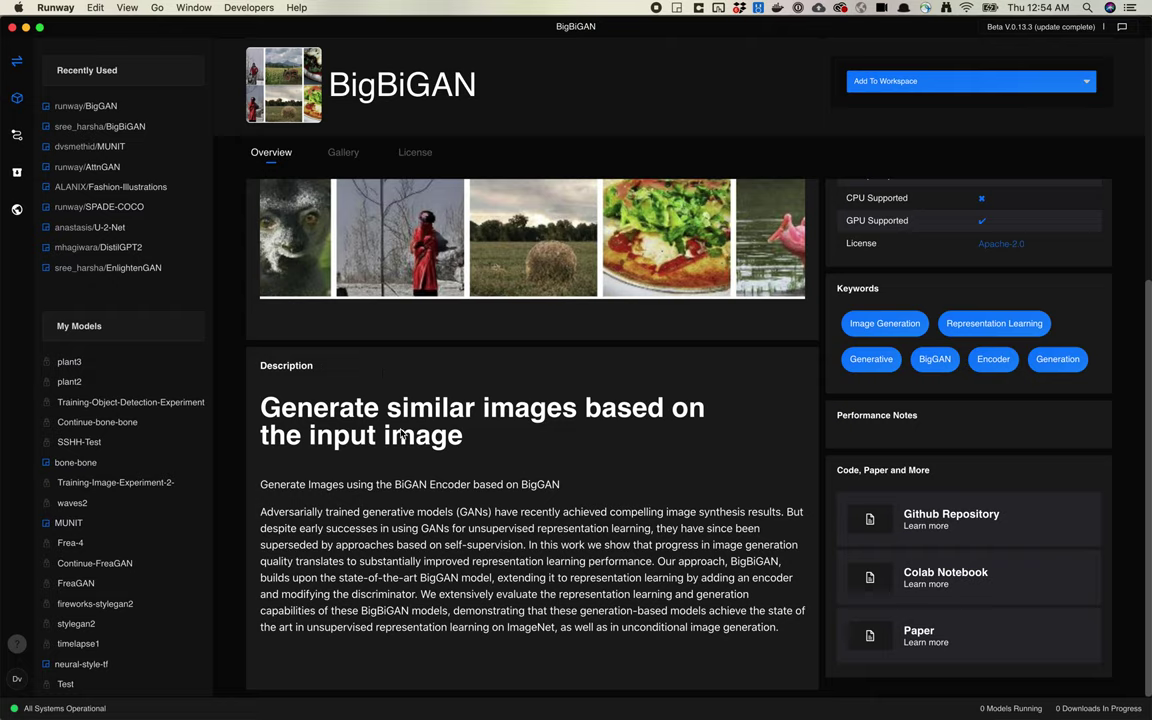
pyautogui.moveTo(309, 438); pyautogui.dragTo(468, 446)
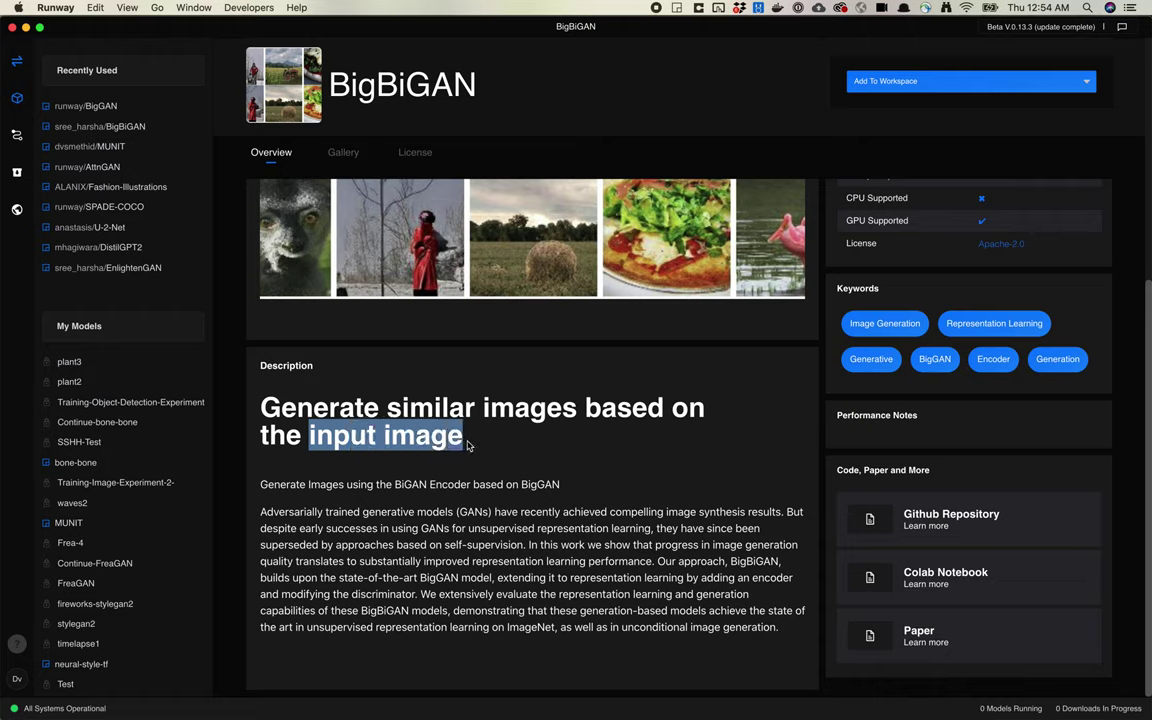
pyautogui.click(408, 490)
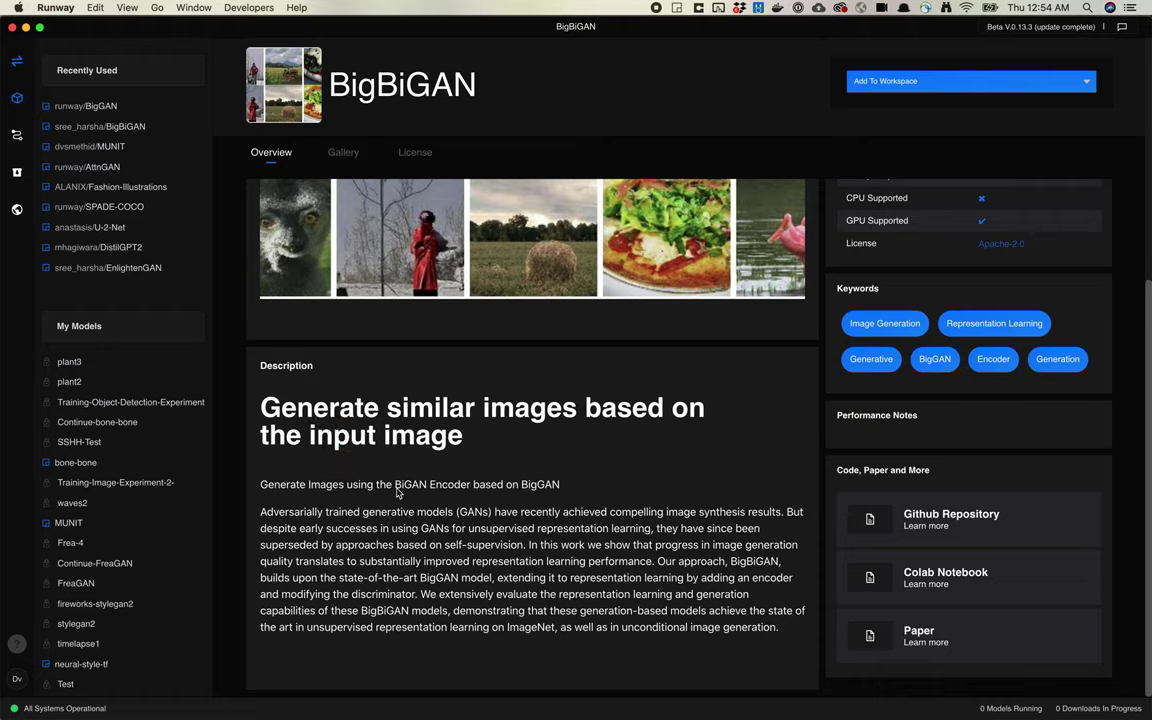
pyautogui.moveTo(396, 486); pyautogui.dragTo(470, 489)
pyautogui.moveTo(430, 487); pyautogui.dragTo(473, 489)
pyautogui.click(547, 488)
pyautogui.scroll(2, 679, 437)
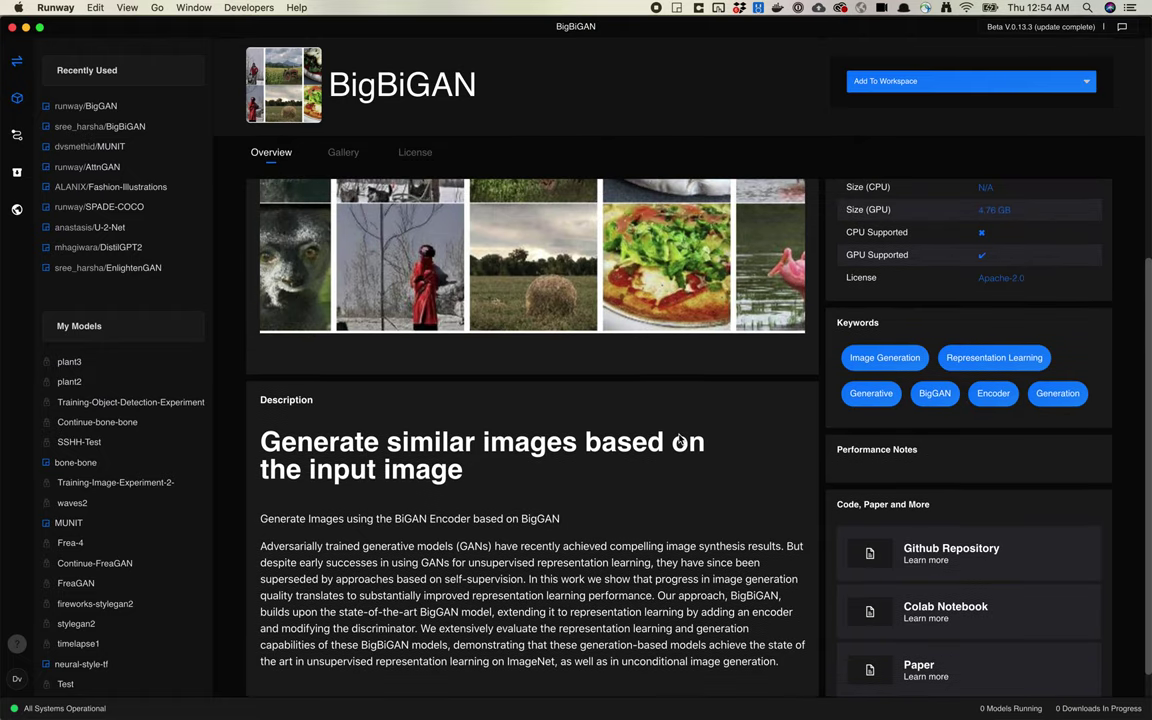
pyautogui.scroll(8, 679, 420)
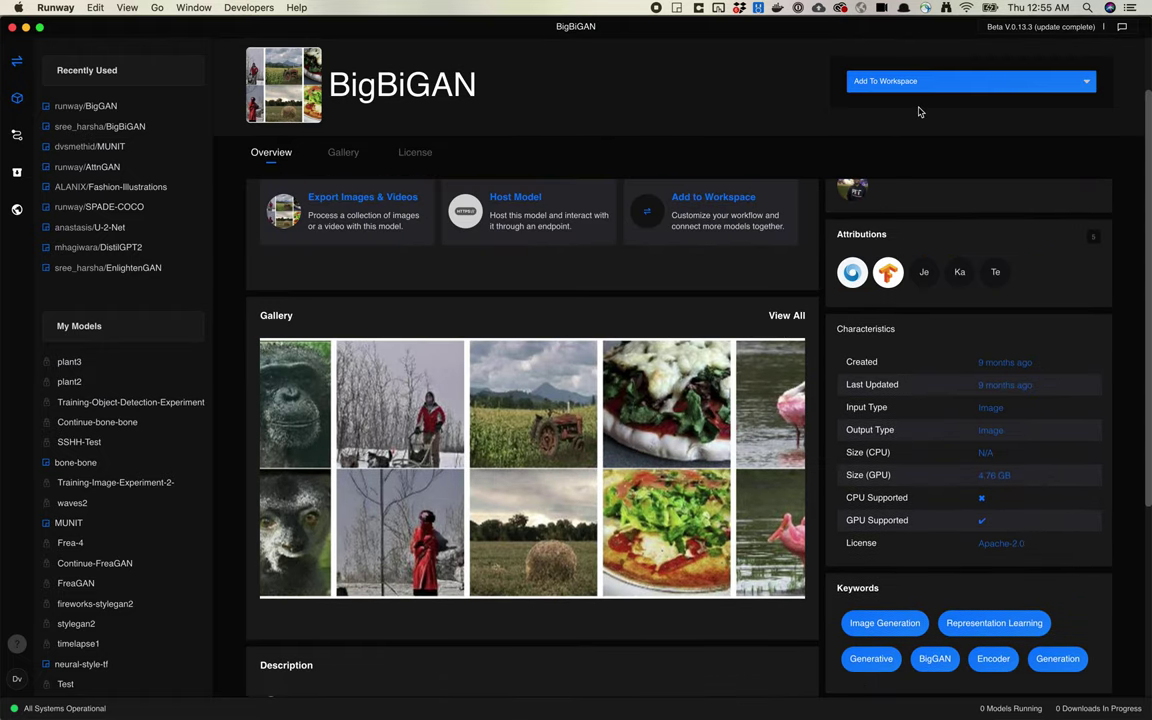
# Step: Add BigBiGAN to a new workspace named Ugli Fruit Video Game
pyautogui.click(972, 82)
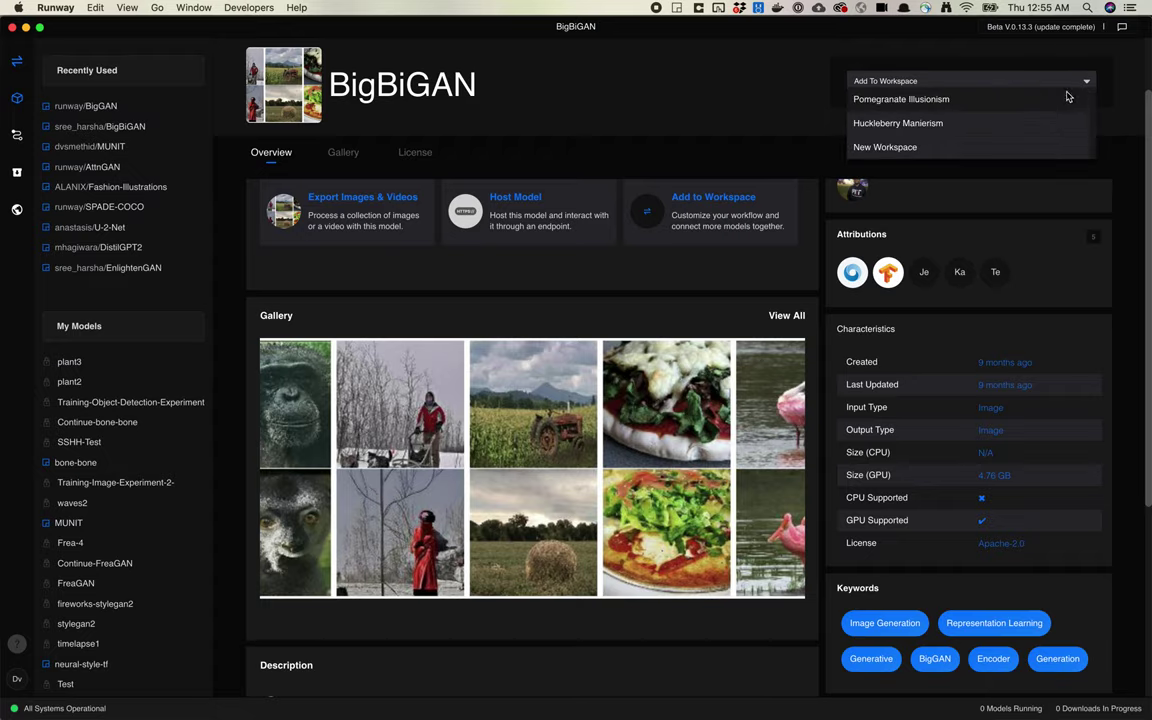
pyautogui.click(957, 148)
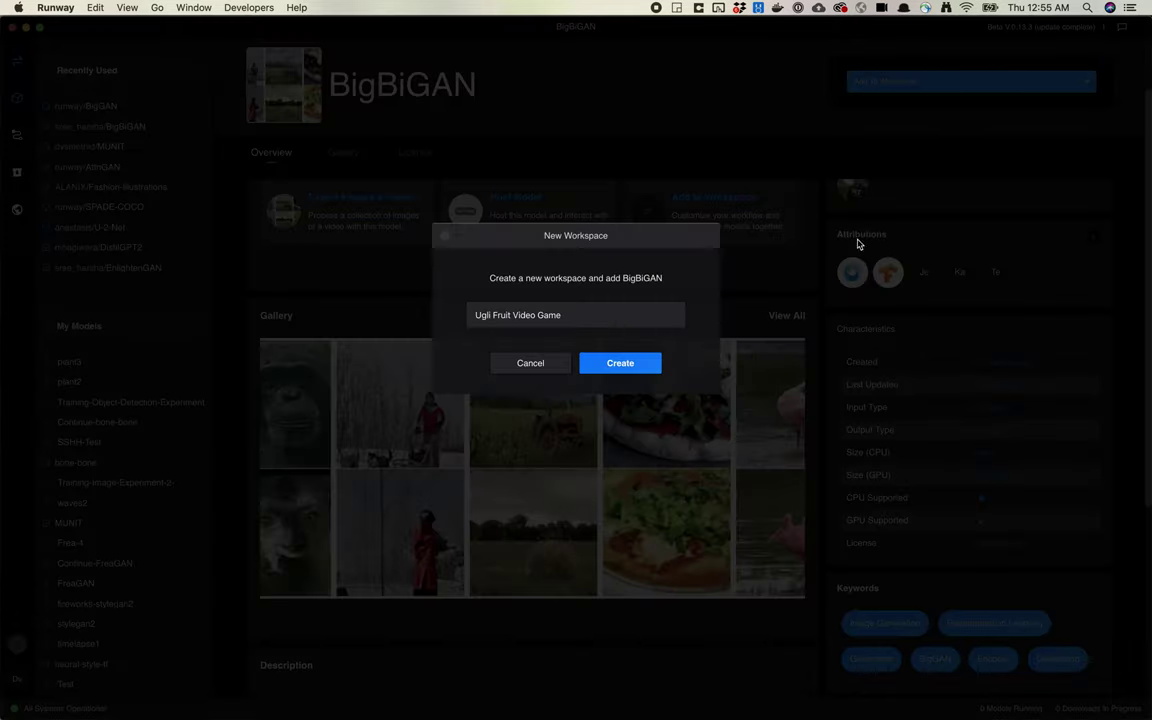
pyautogui.click(622, 362)
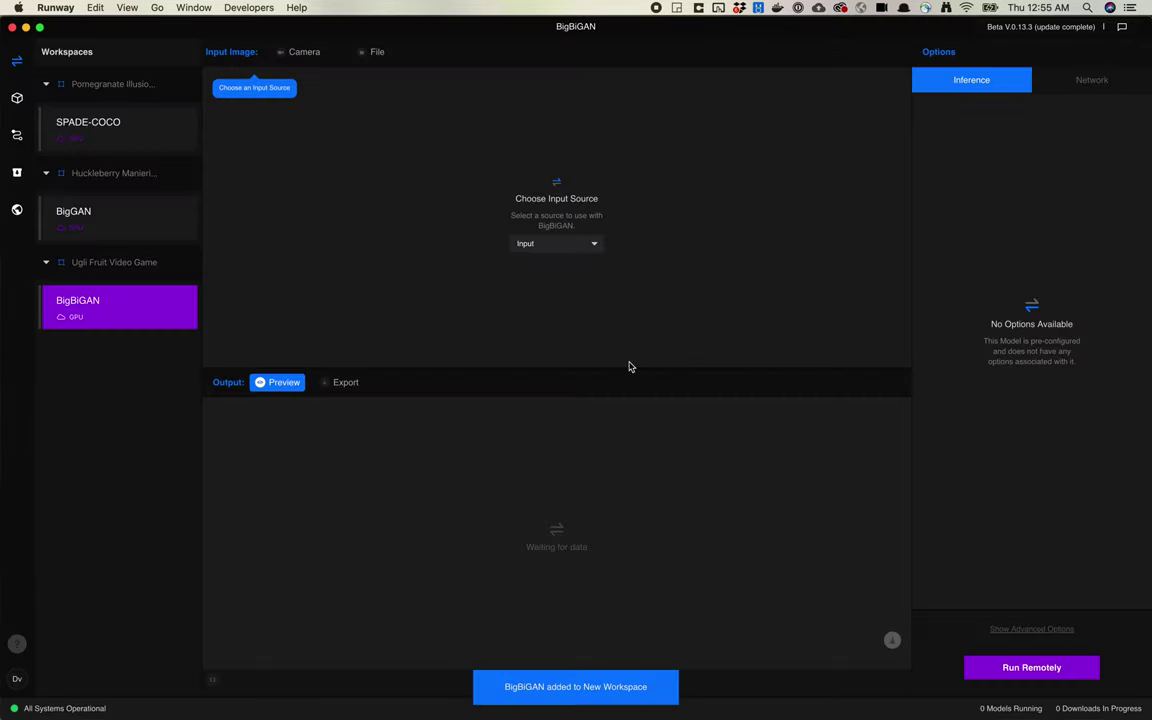
# Step: Set the model's input source to File and run it remotely
pyautogui.click(591, 245)
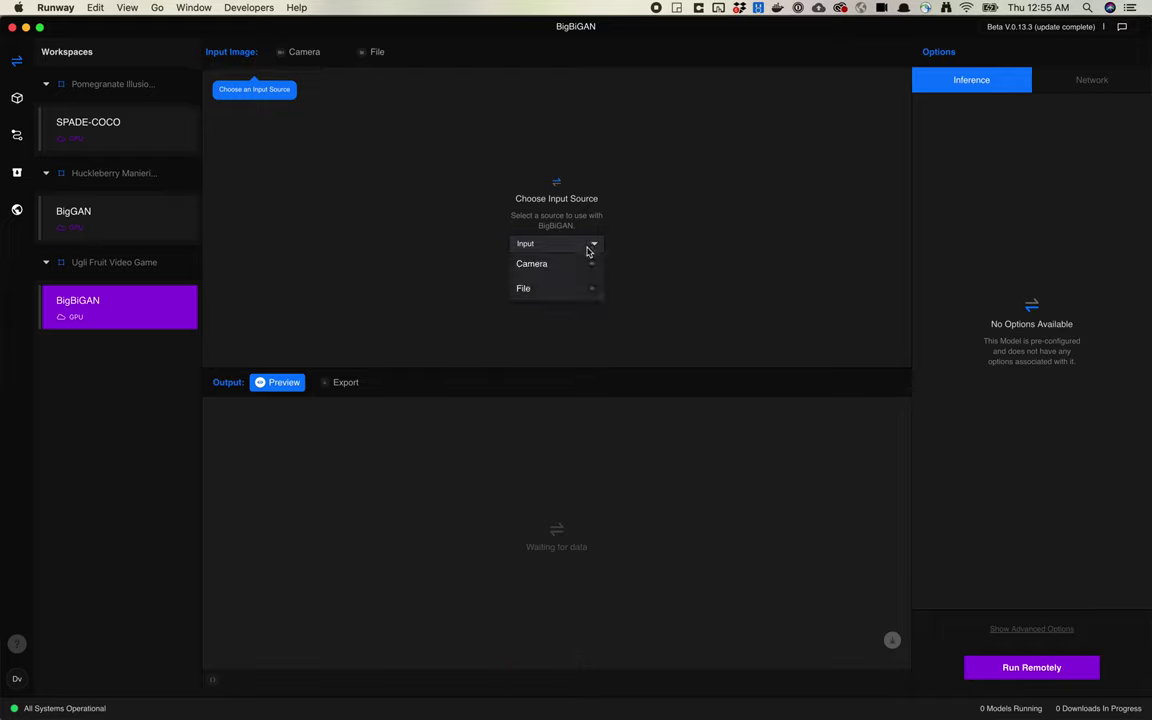
pyautogui.click(563, 290)
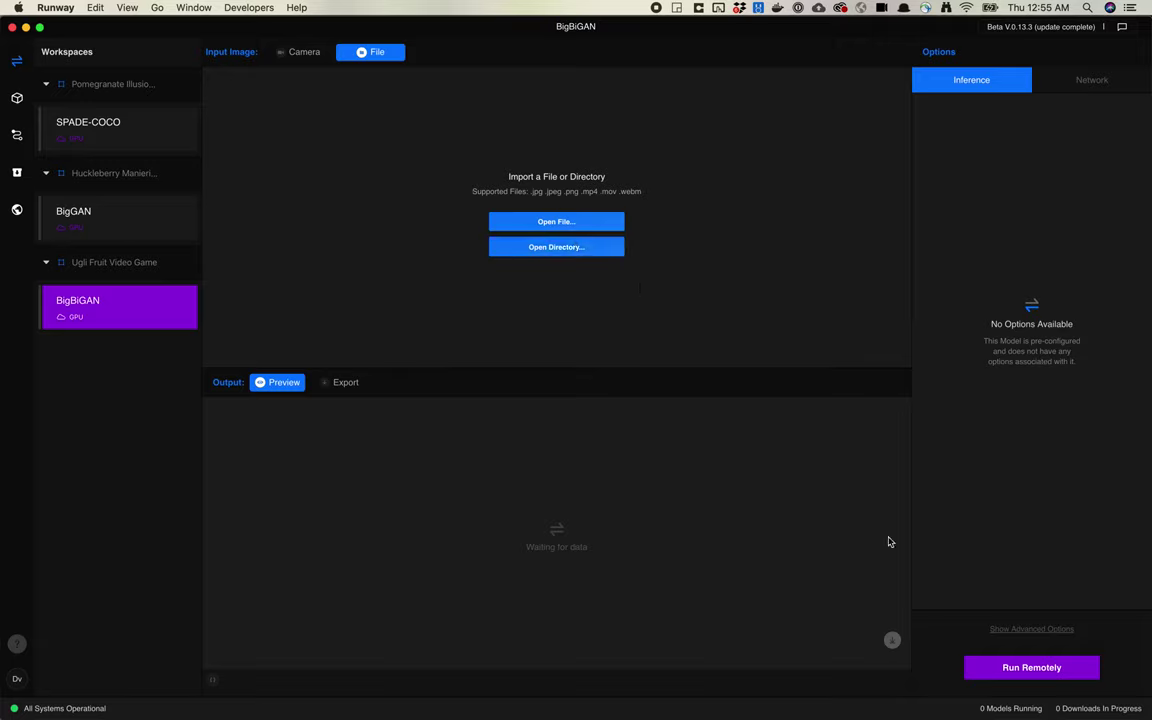
pyautogui.click(1010, 670)
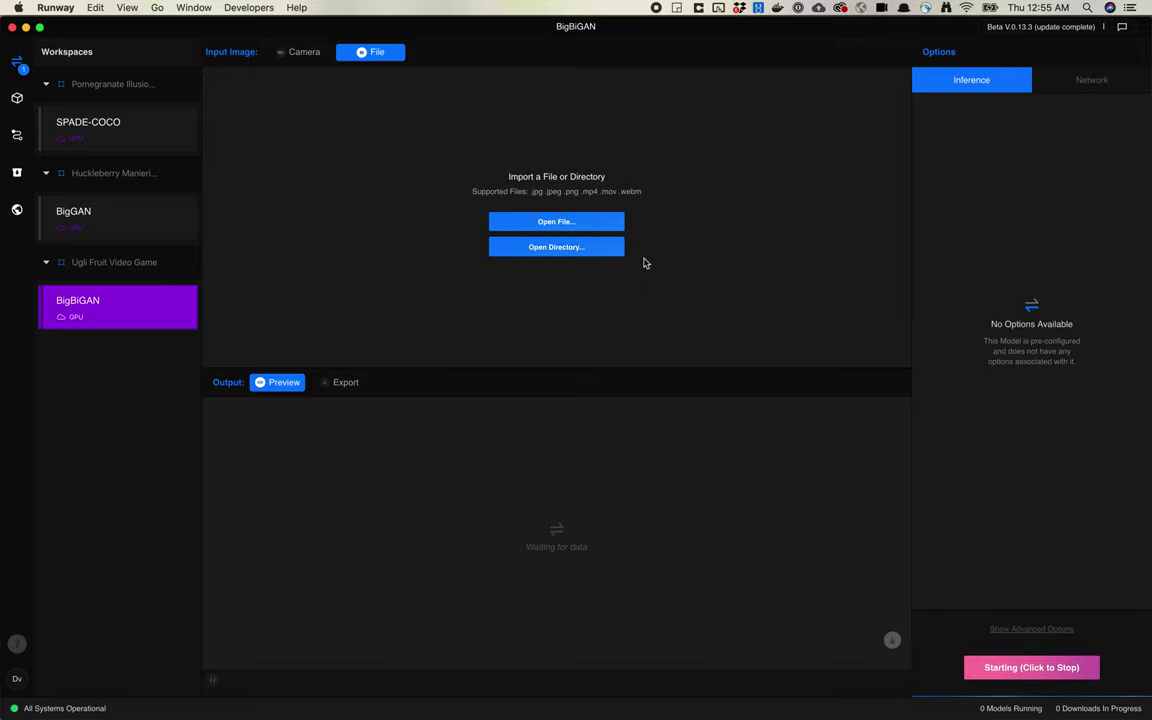
pyautogui.click(577, 224)
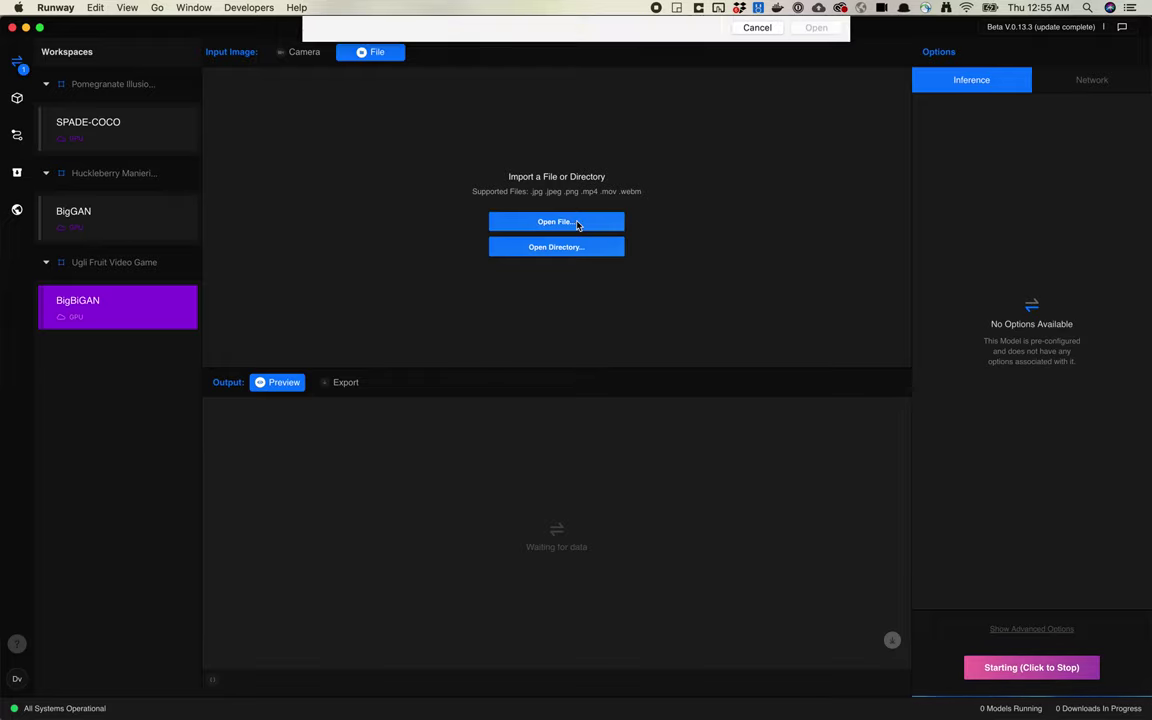
# Step: Load the 2630 x 3642 portrait JPG from the Desktop, accepting the dimensions warning
pyautogui.scroll(-5, 483, 158)
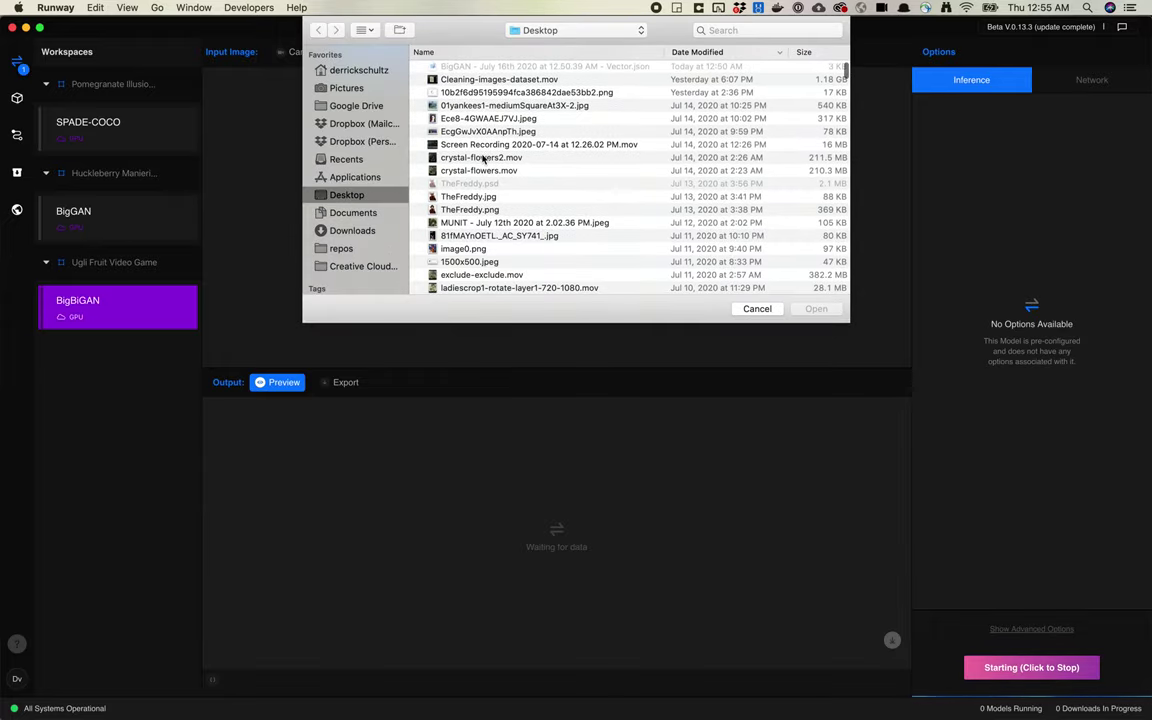
pyautogui.scroll(-1, 485, 187)
pyautogui.scroll(-10, 485, 187)
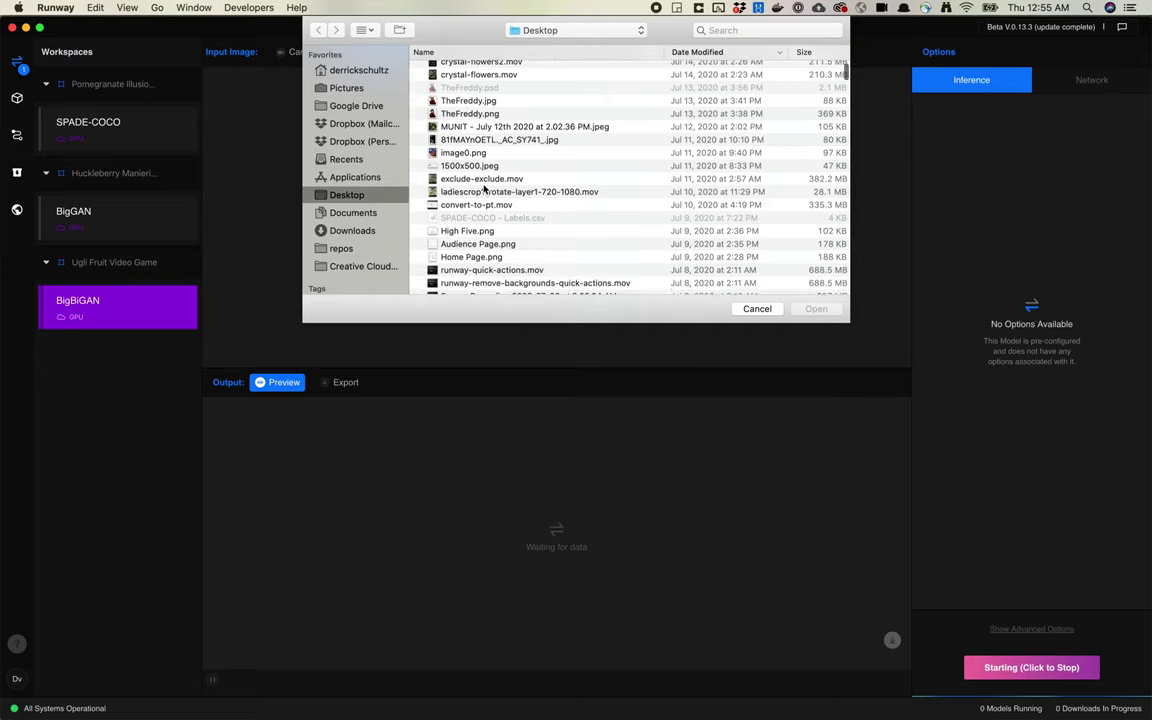
pyautogui.scroll(-8, 485, 187)
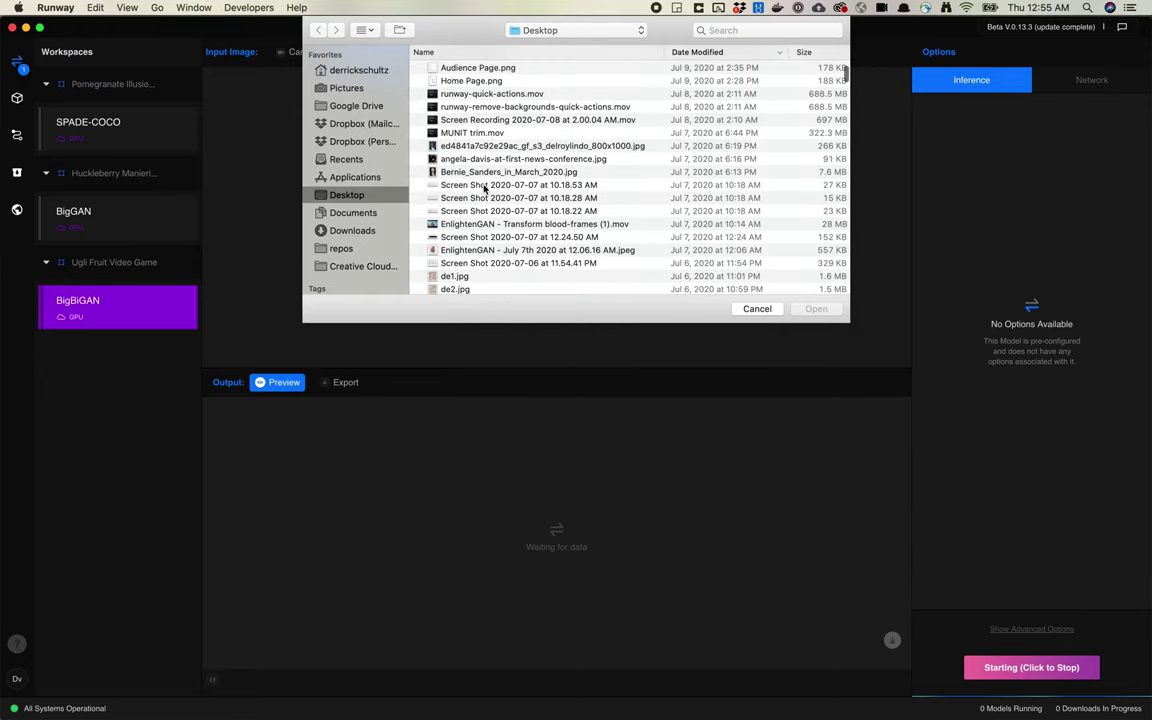
pyautogui.click(478, 173)
pyautogui.press('space')
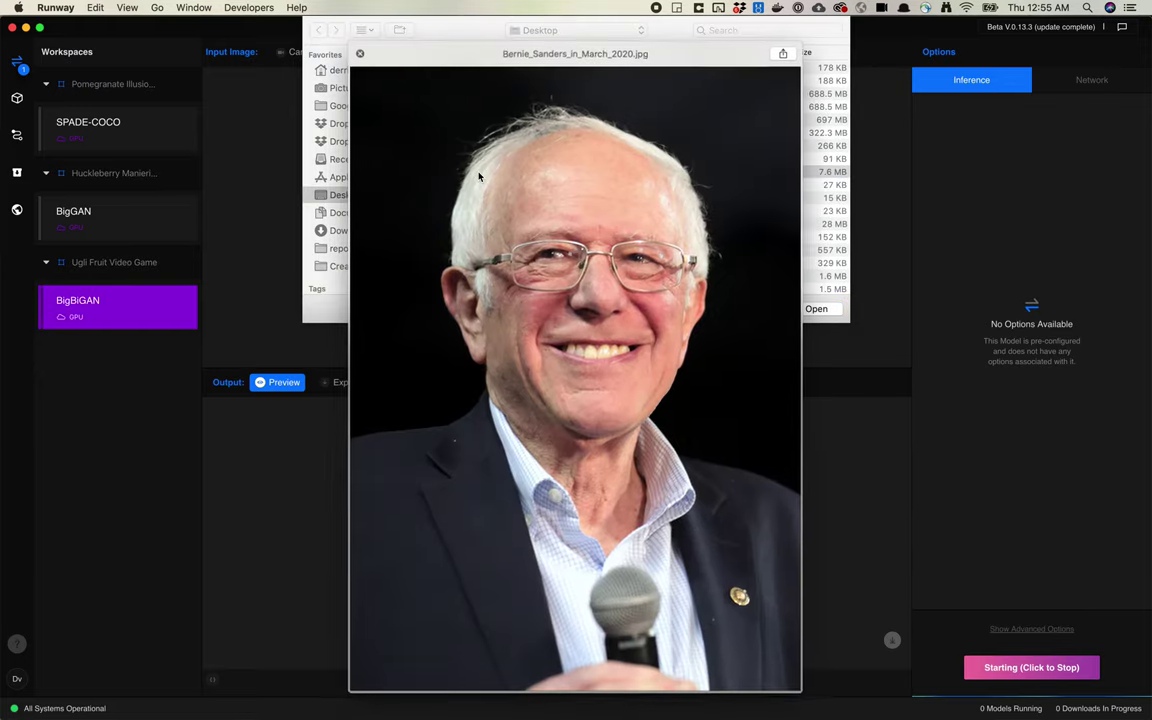
pyautogui.press('space')
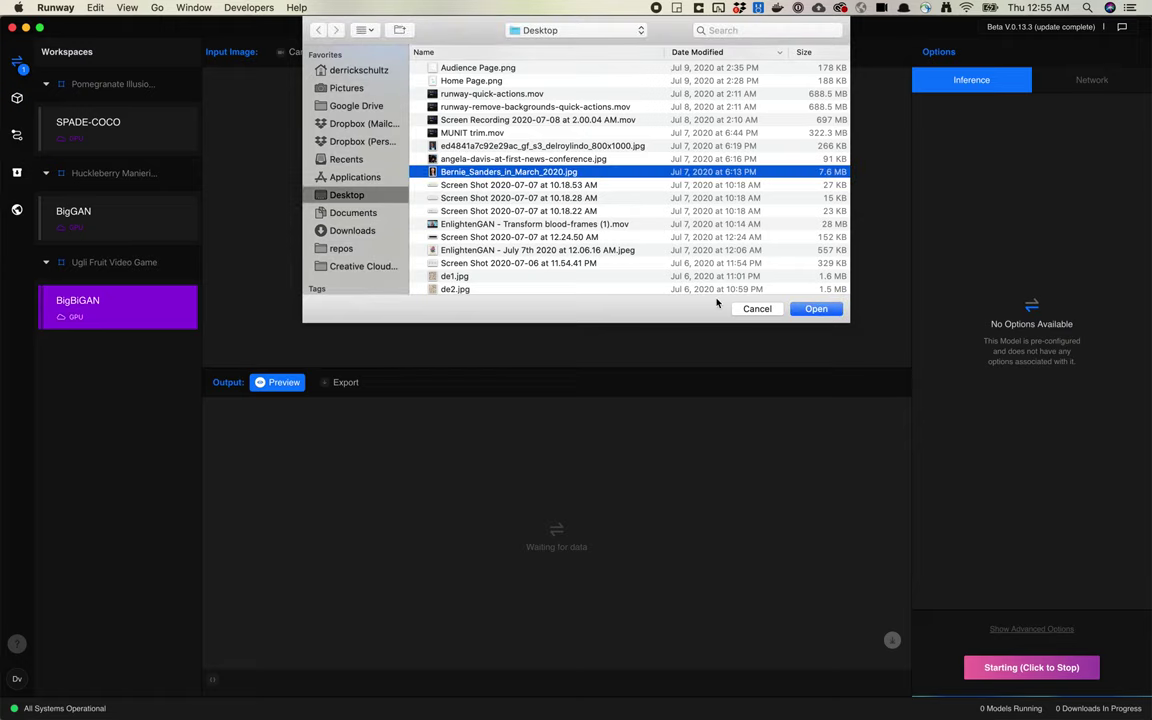
pyautogui.click(814, 309)
pyautogui.click(803, 310)
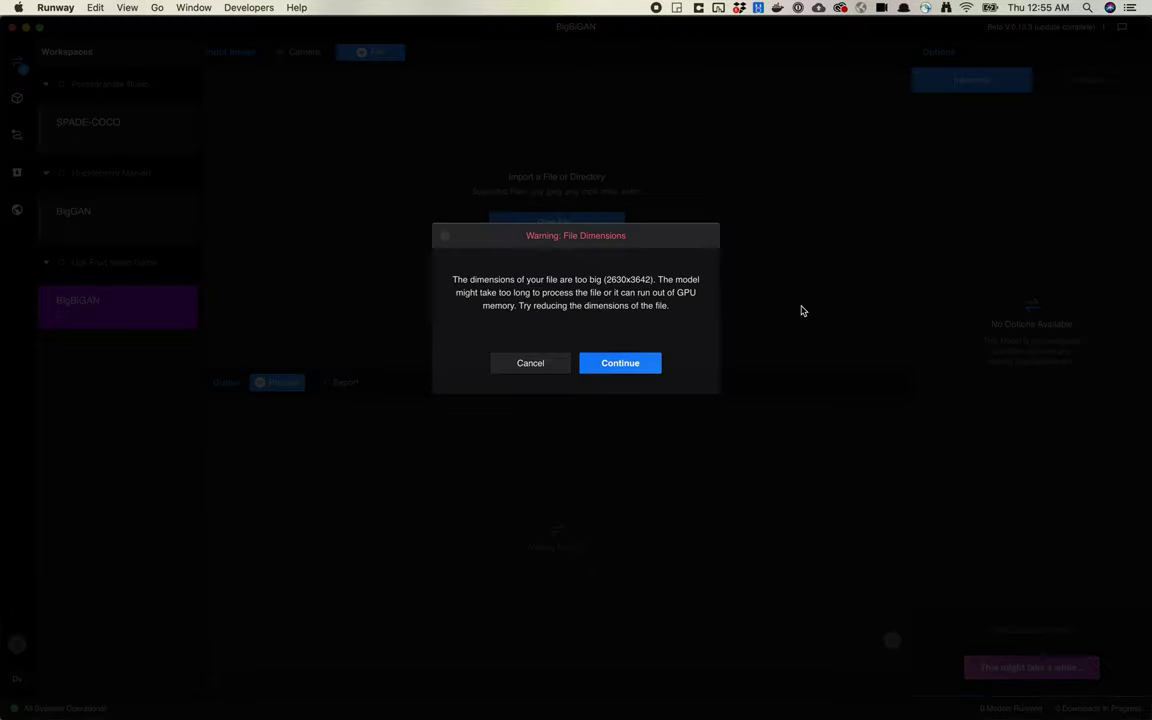
pyautogui.click(617, 363)
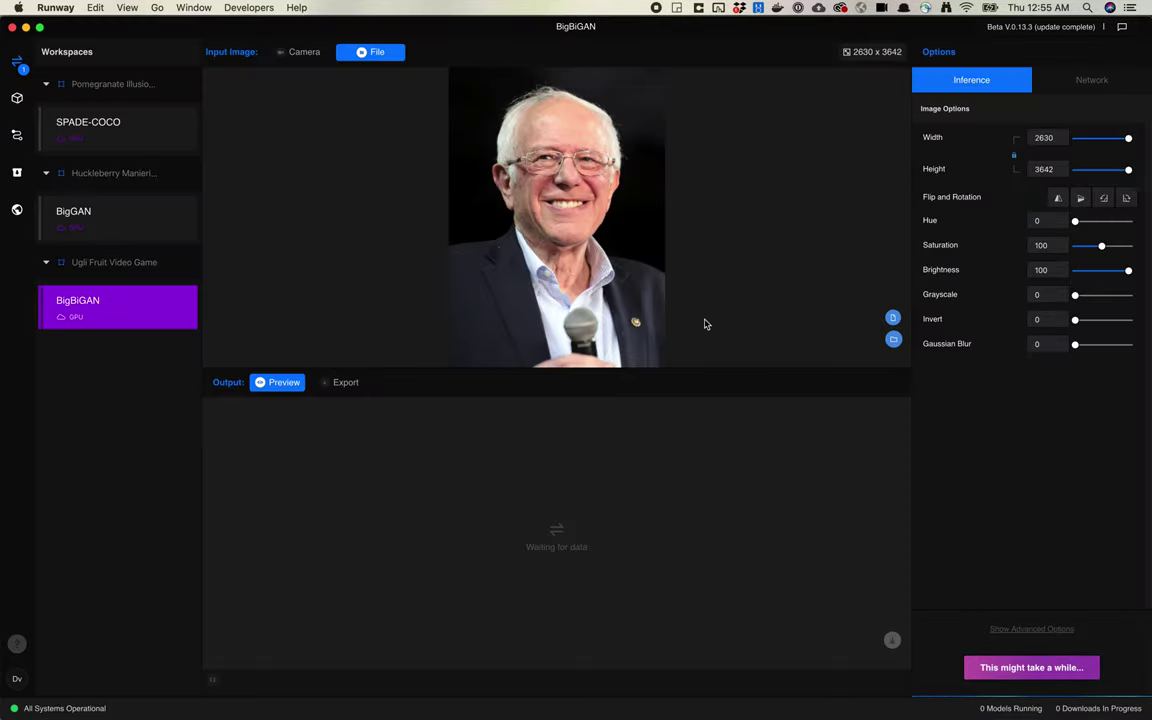
# Step: Shrink the portrait input to 618 x 857 to produce a 256 x 256 generated image
pyautogui.moveTo(1126, 139); pyautogui.dragTo(1090, 143)
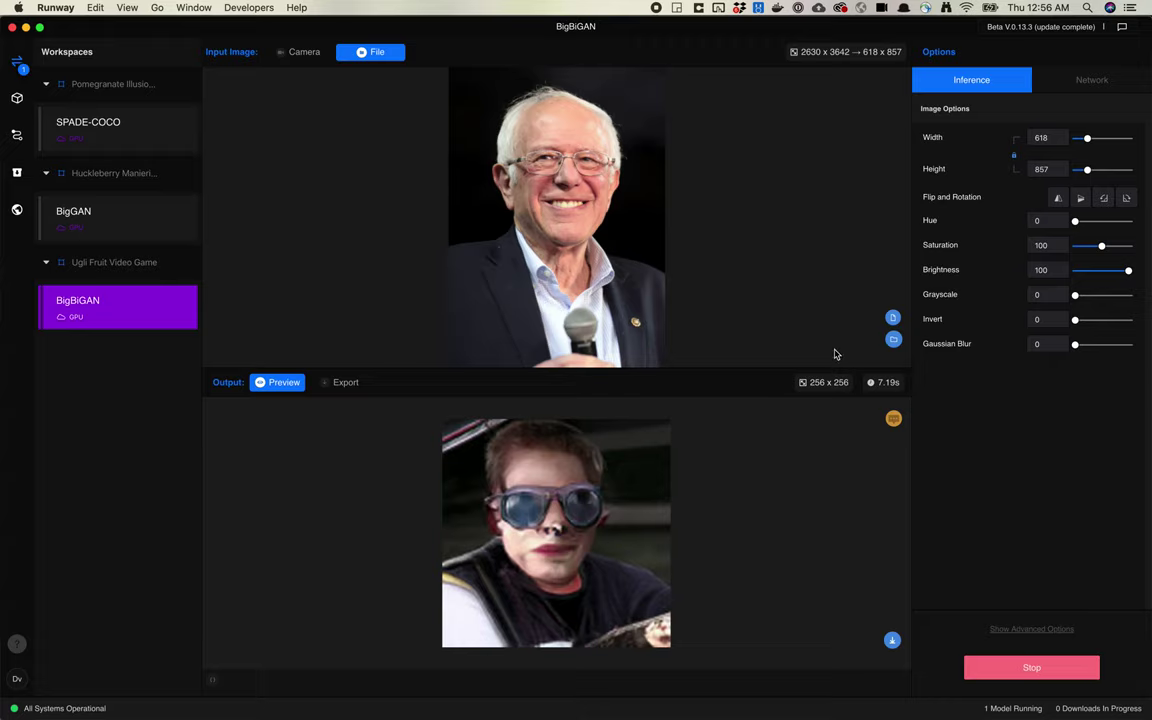
pyautogui.click(893, 319)
pyautogui.click(756, 310)
# Step: Search Google Images for 'toucan' in a new Chrome tab
pyautogui.moveTo(342, 694)
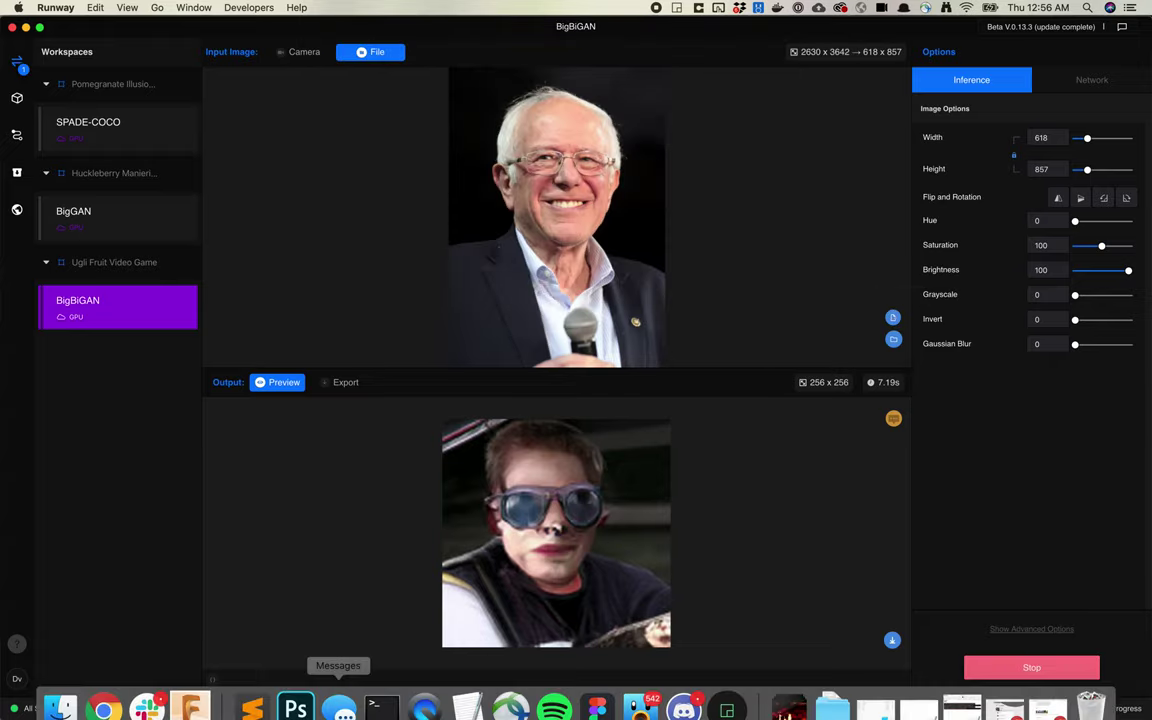
pyautogui.click(103, 693)
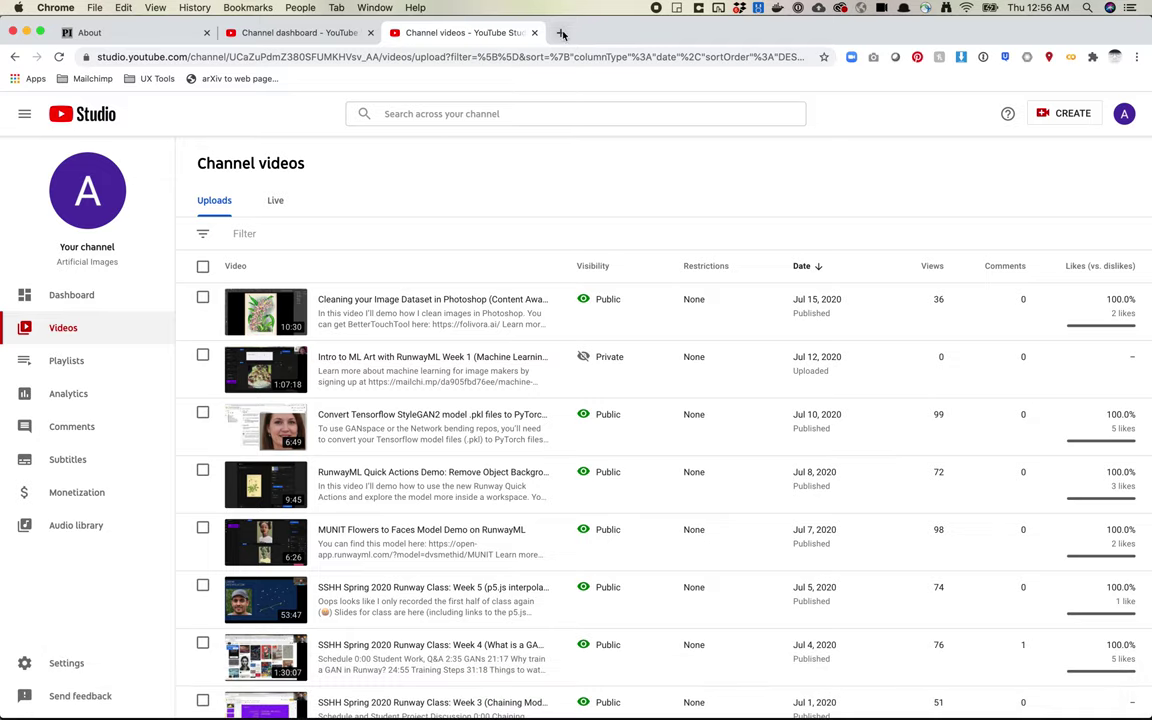
pyautogui.click(560, 32)
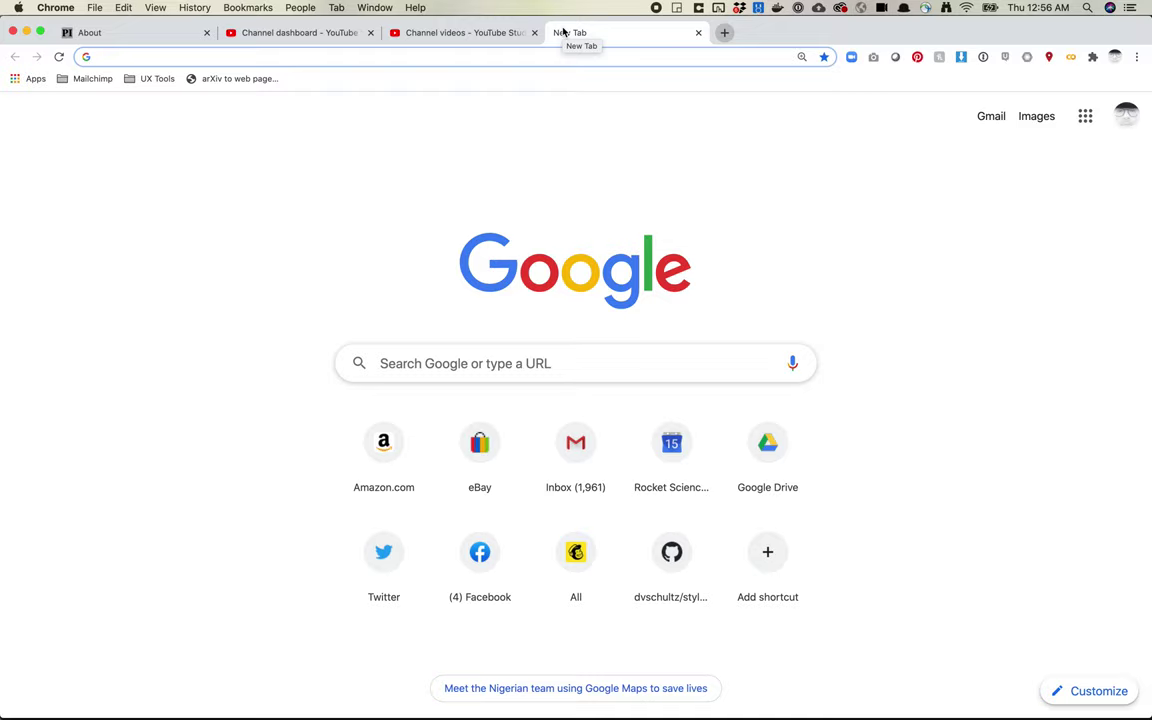
pyautogui.write('toucan')
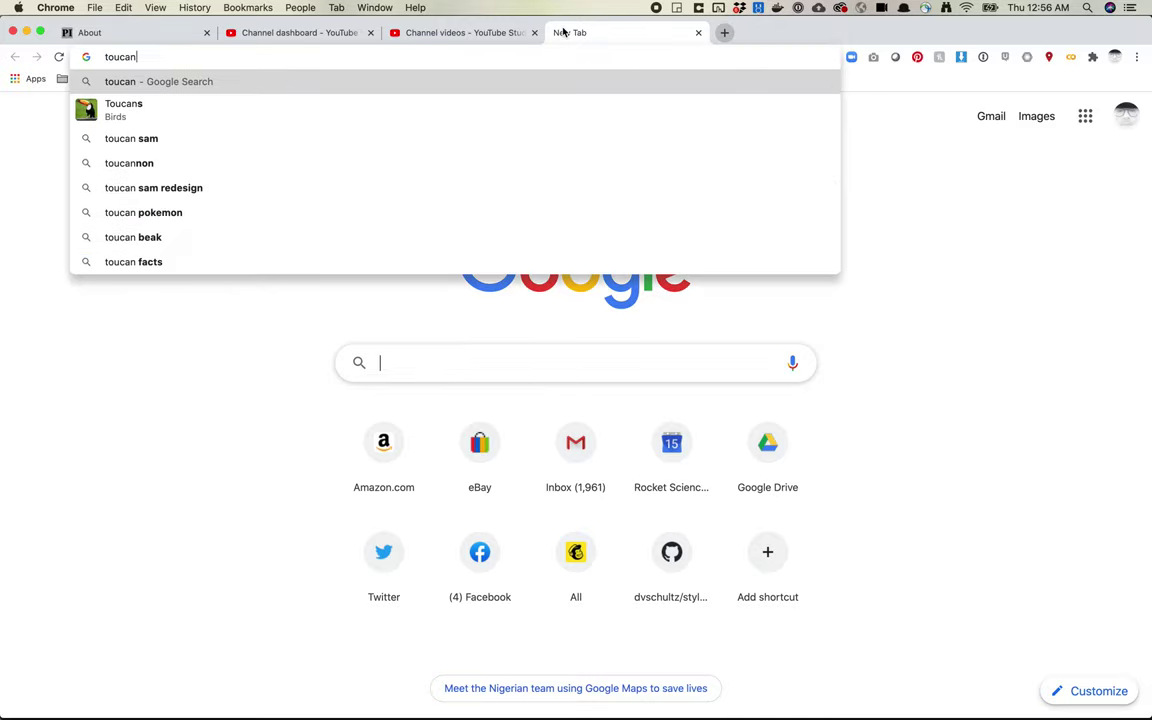
pyautogui.press('Return')
pyautogui.click(204, 163)
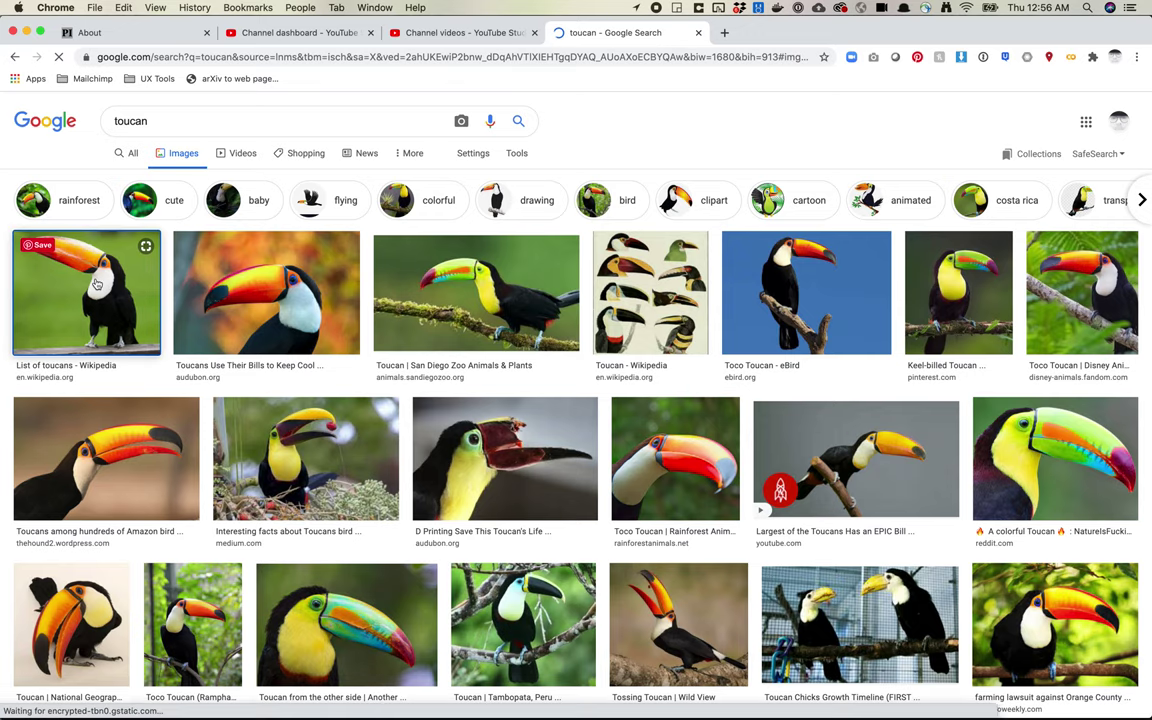
pyautogui.click(140, 270)
# Step: Save the first toucan photo to the Desktop as download.jpeg
pyautogui.rightClick(848, 311)
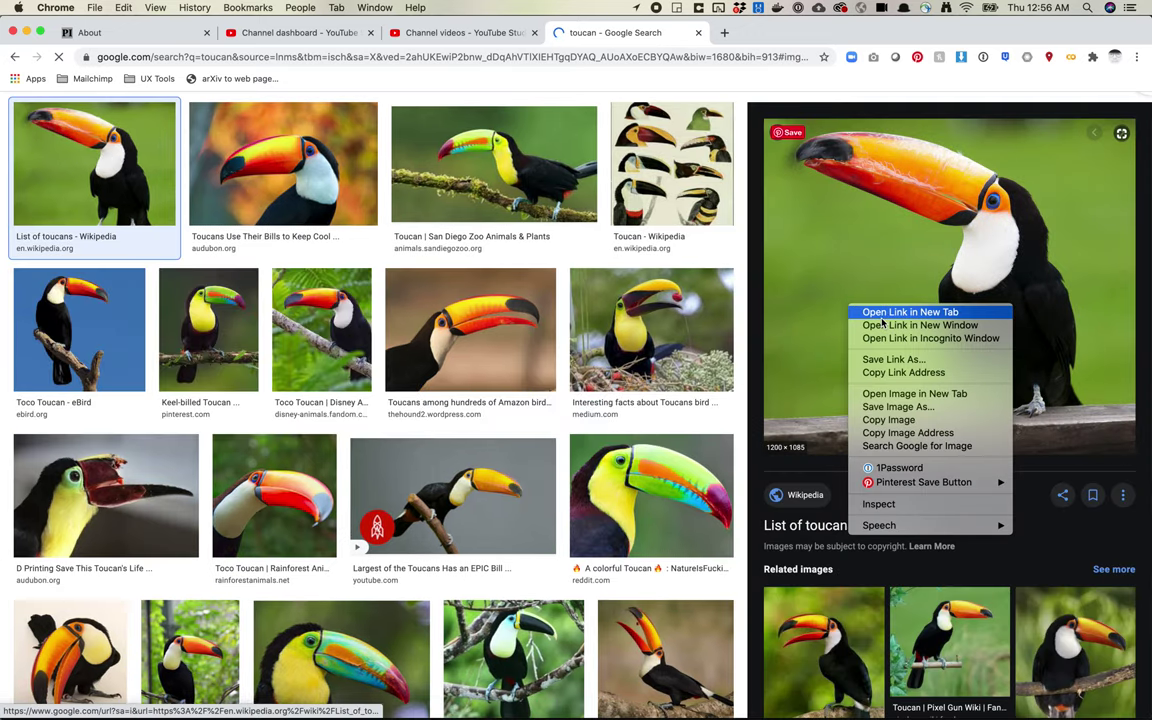
pyautogui.click(885, 393)
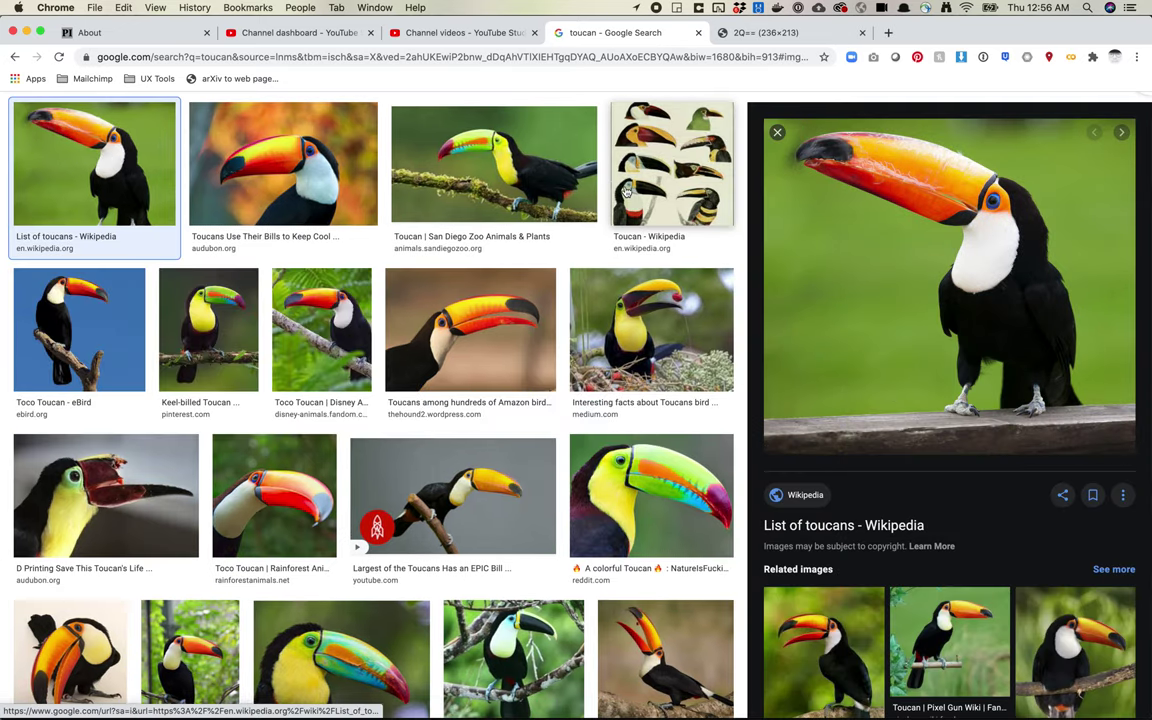
pyautogui.click(735, 32)
pyautogui.rightClick(578, 352)
pyautogui.click(627, 369)
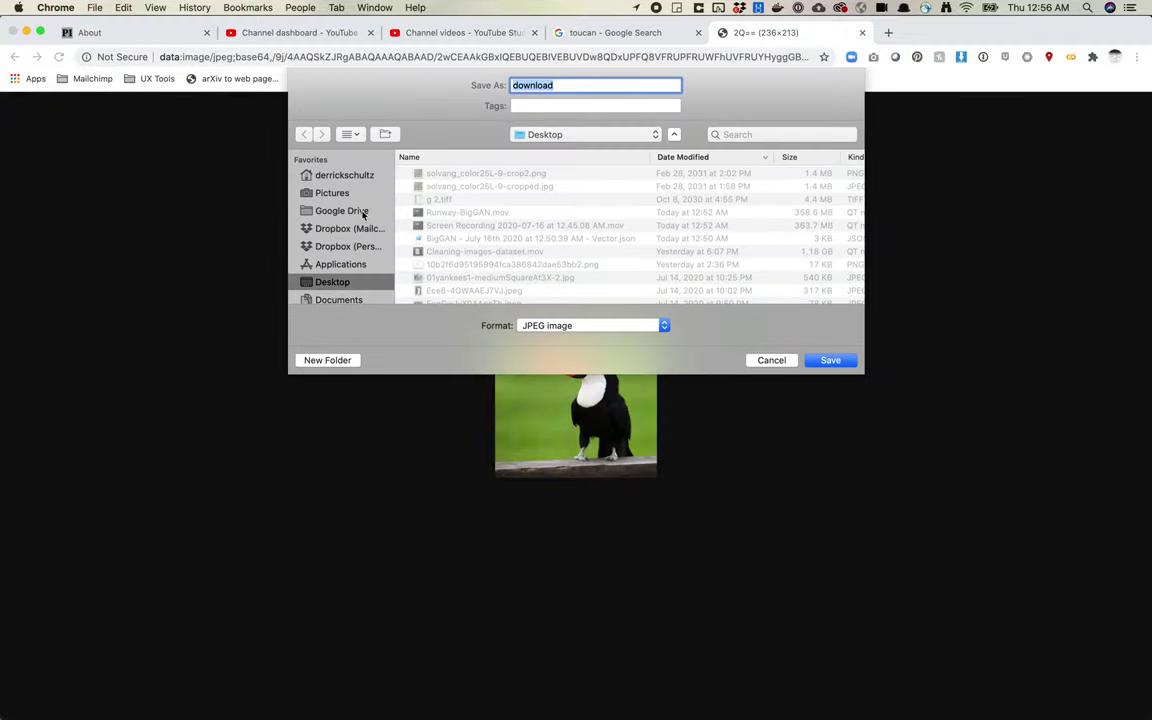
pyautogui.press('Return')
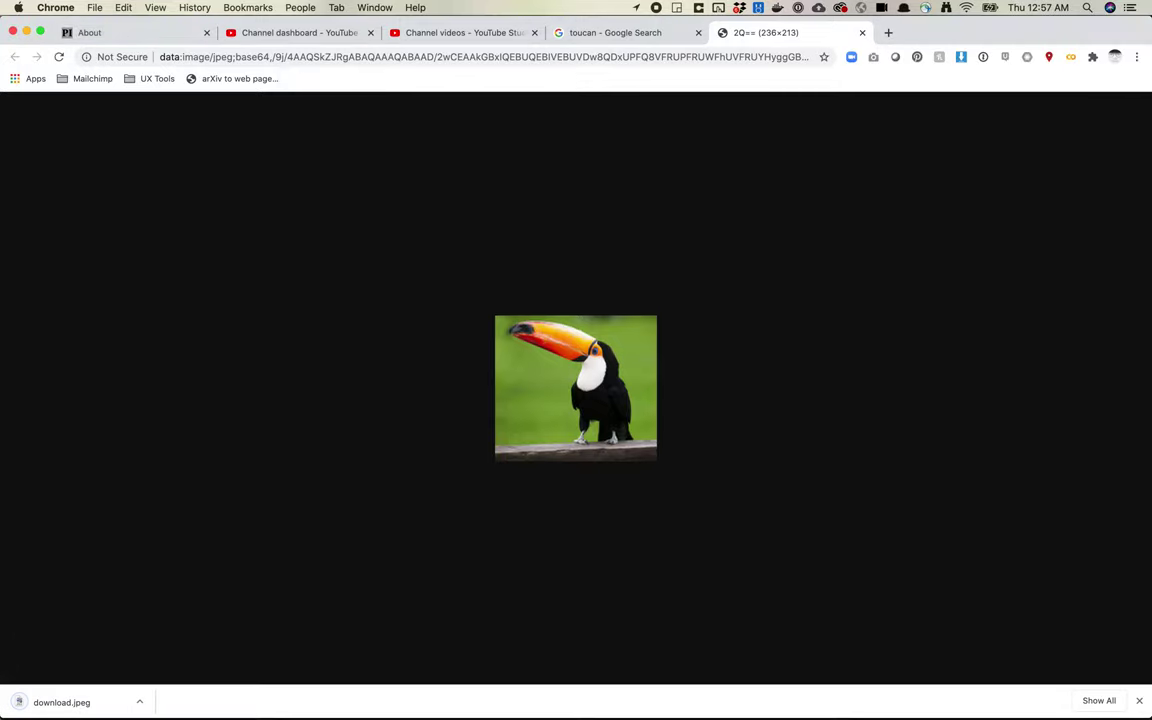
pyautogui.press('super+Tab')
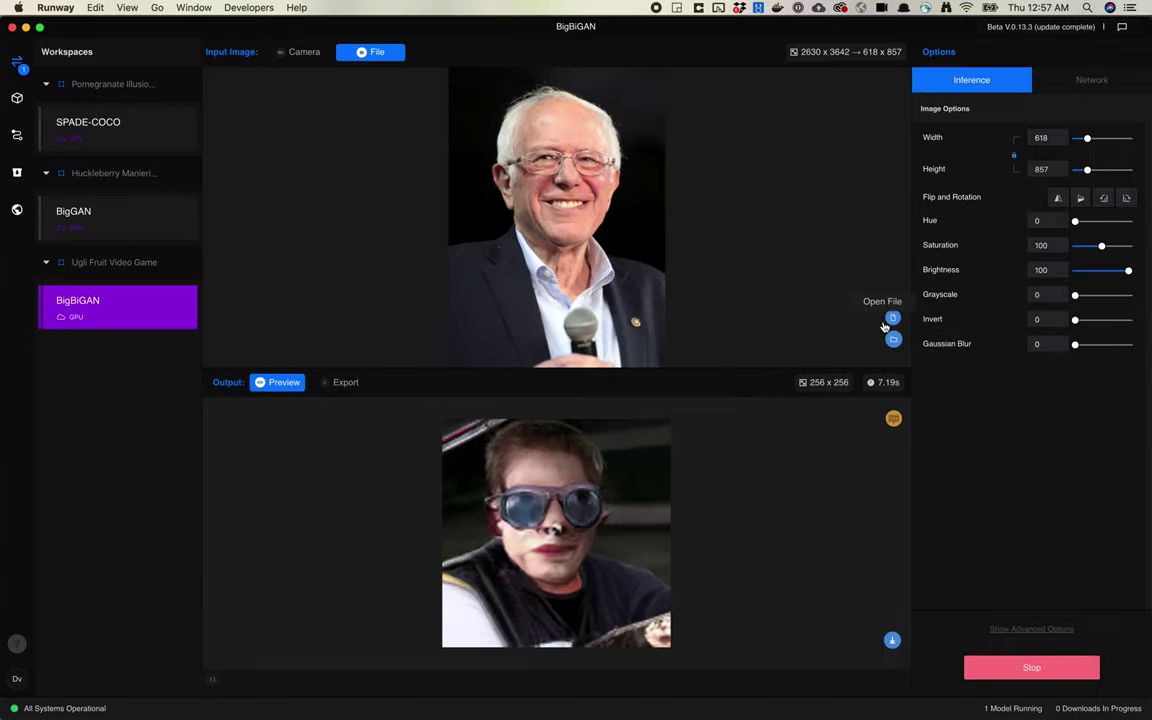
# Step: Load download.jpeg from the Desktop as BigBiGAN's new 236 x 213 input
pyautogui.click(893, 319)
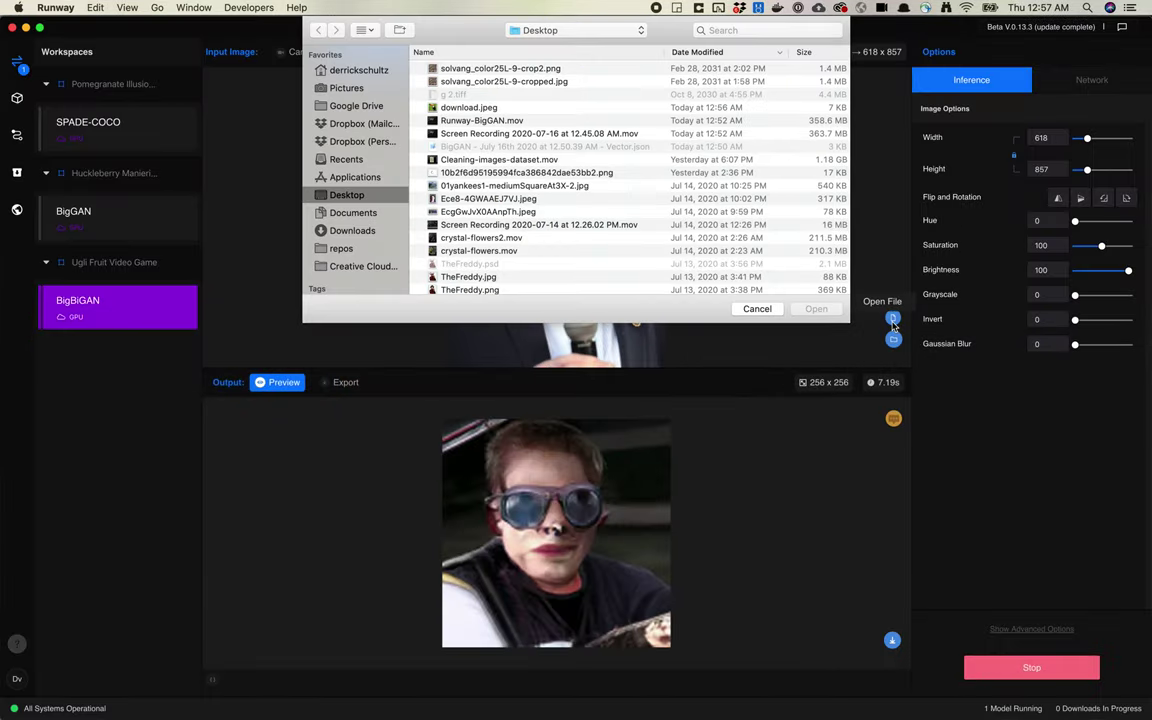
pyautogui.click(443, 108)
pyautogui.click(818, 309)
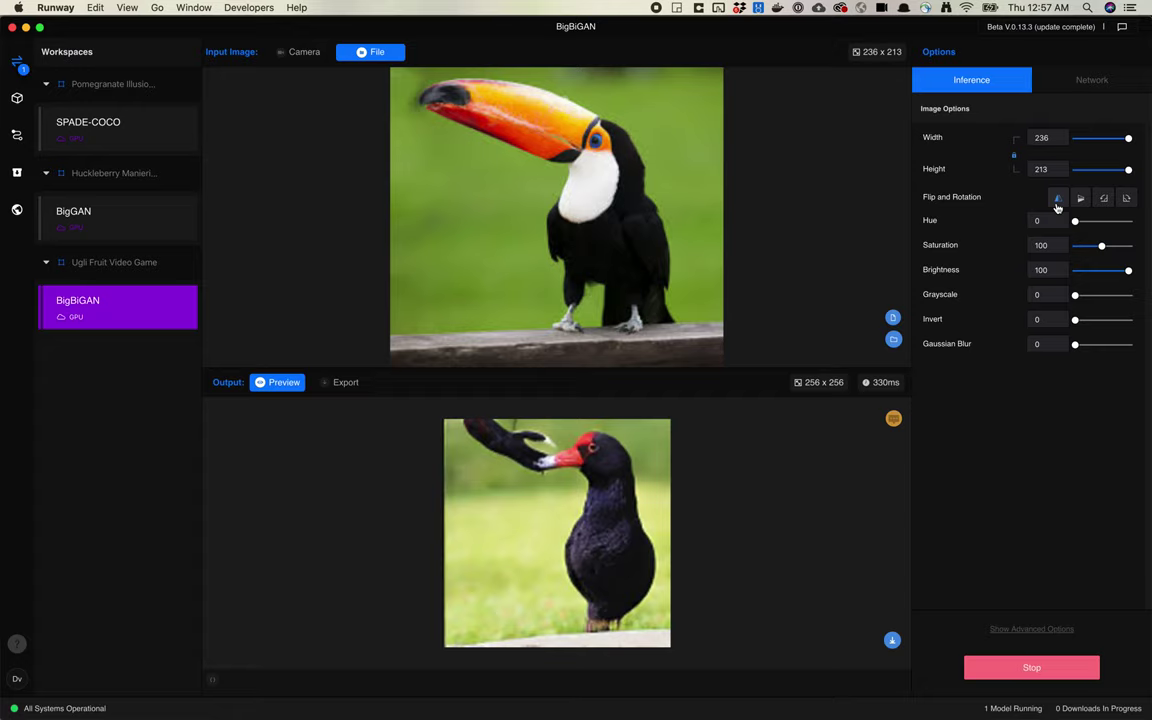
# Step: Try horizontal and vertical flips on the toucan input, leaving it mirrored left-to-right
pyautogui.click(1057, 203)
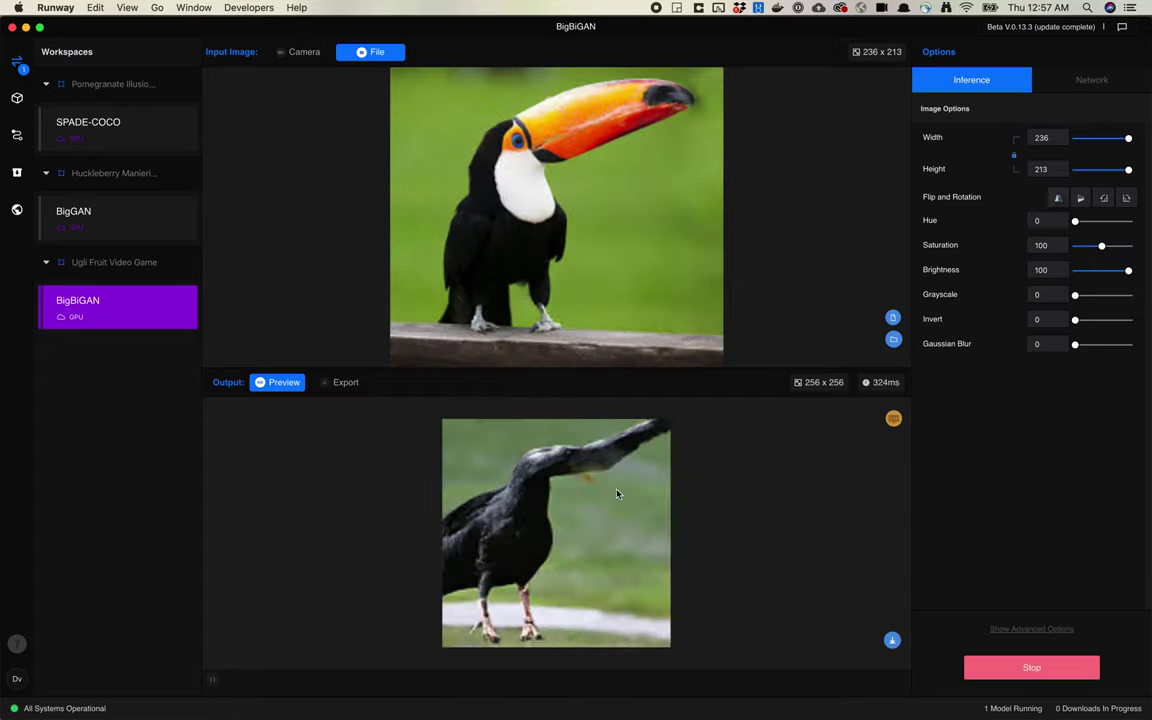
pyautogui.click(1055, 203)
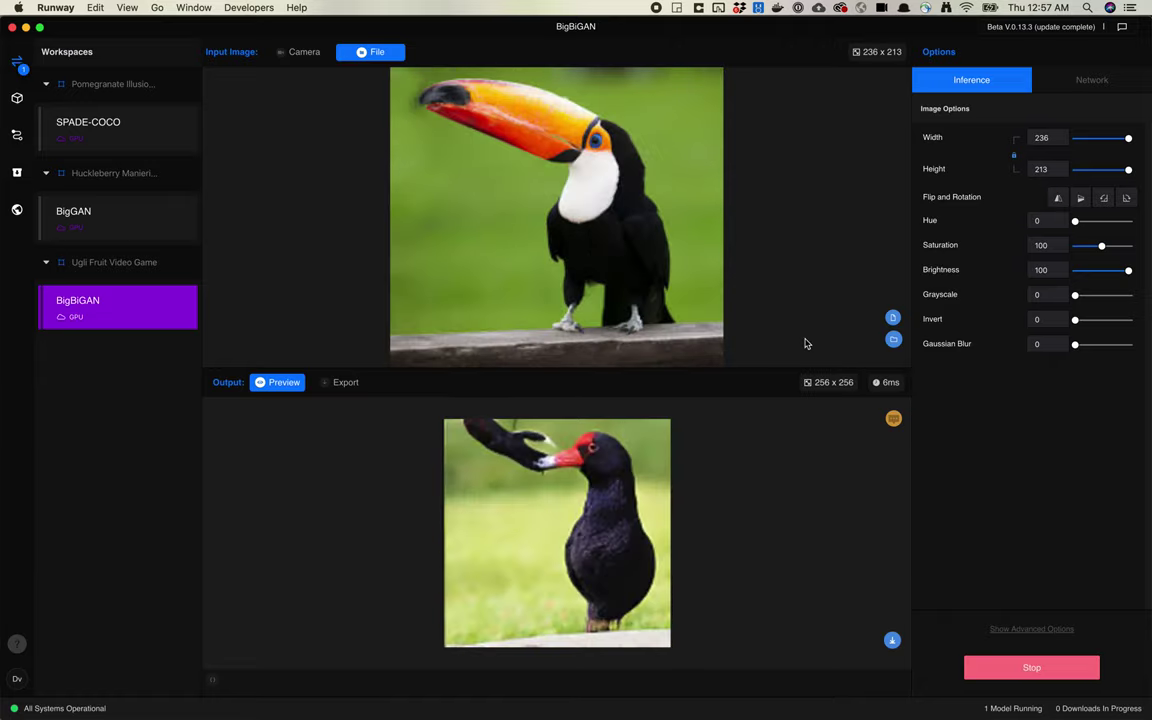
pyautogui.click(1059, 199)
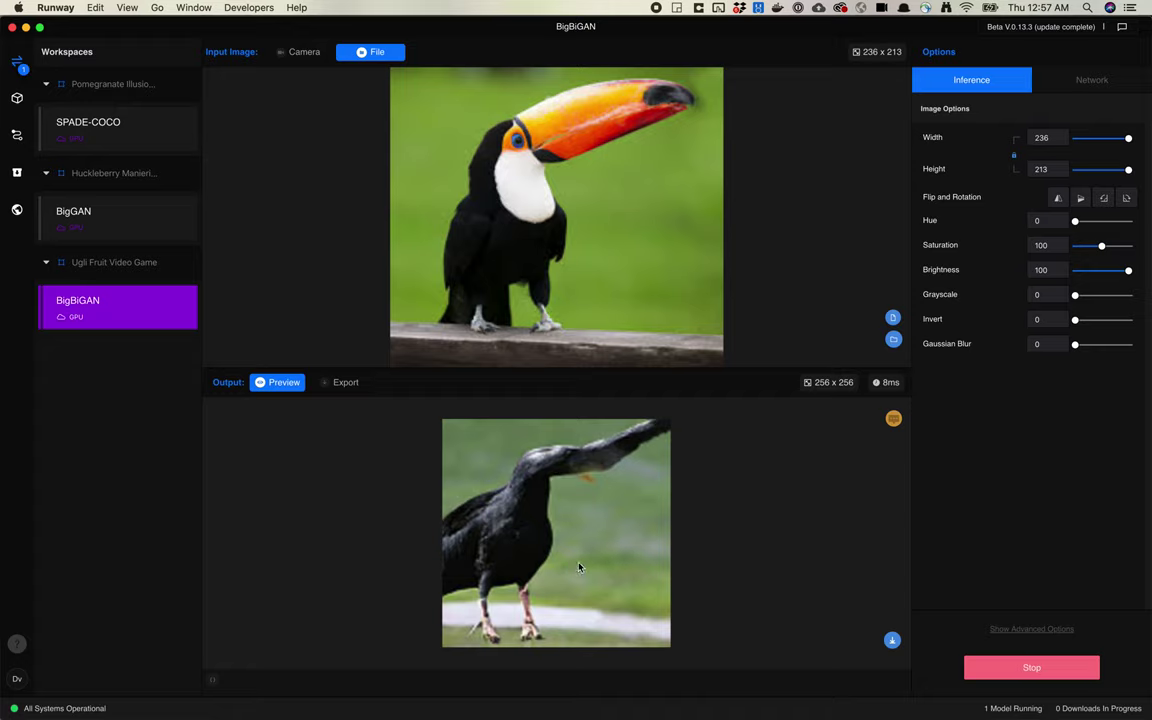
pyautogui.click(1082, 199)
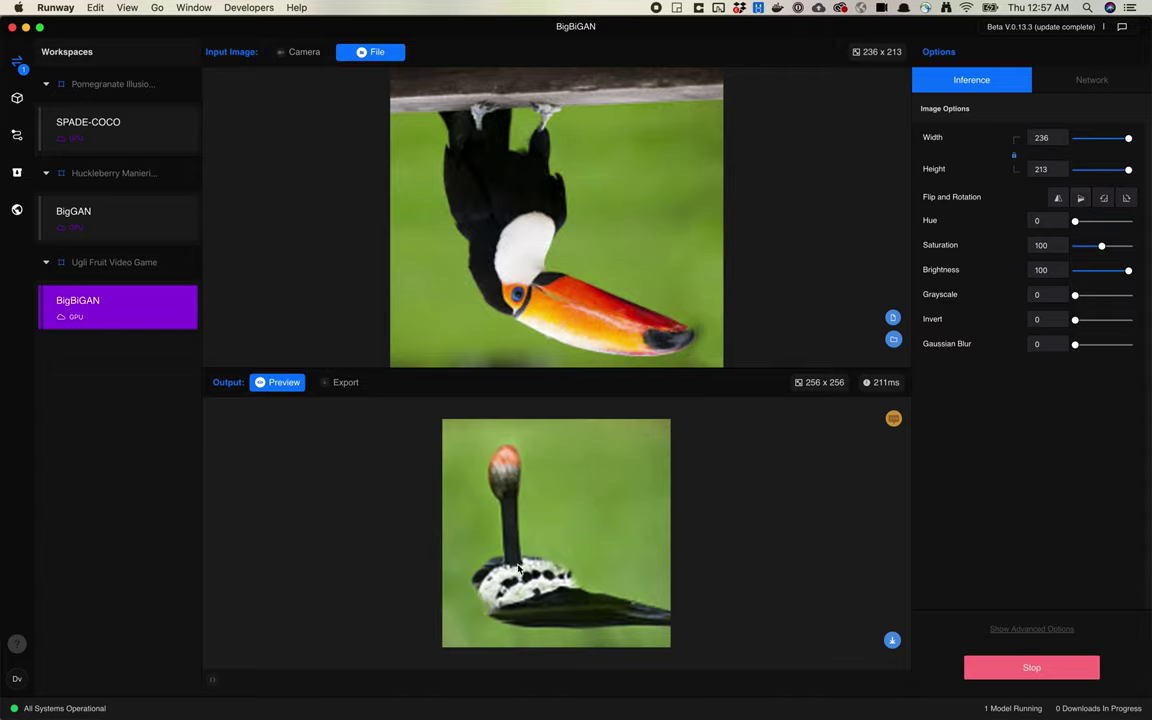
pyautogui.click(1081, 199)
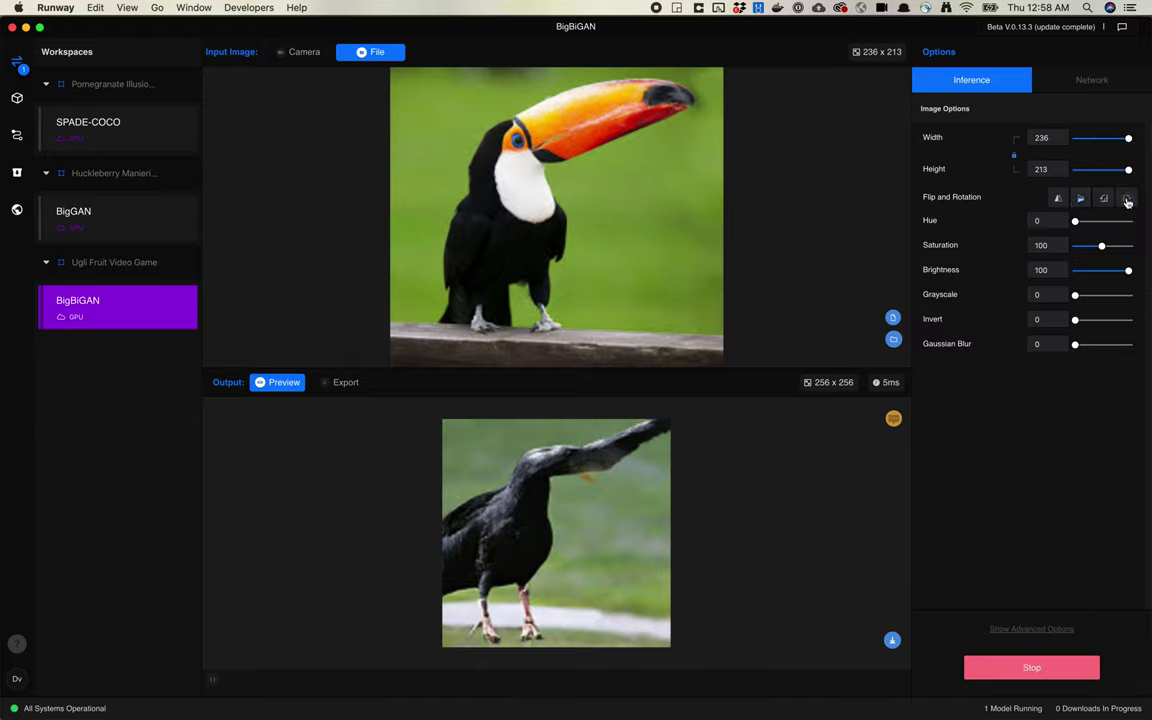
# Step: Rotate the toucan input through four quarter turns back to upright
pyautogui.click(1105, 199)
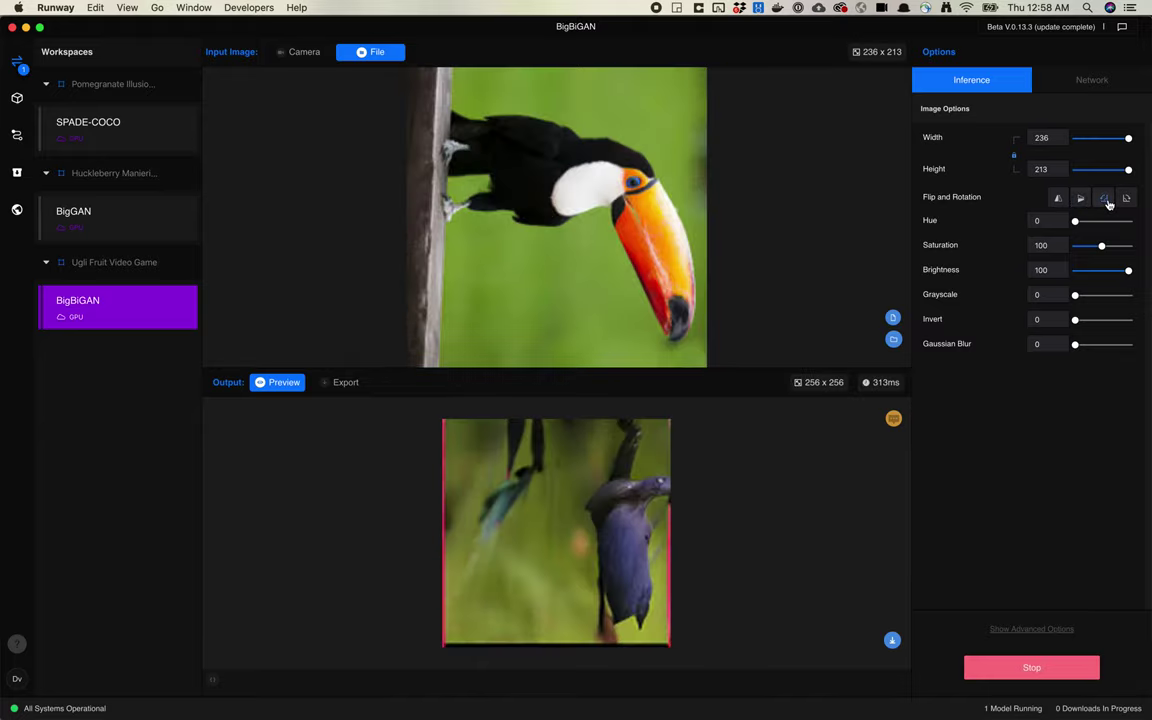
pyautogui.click(1106, 200)
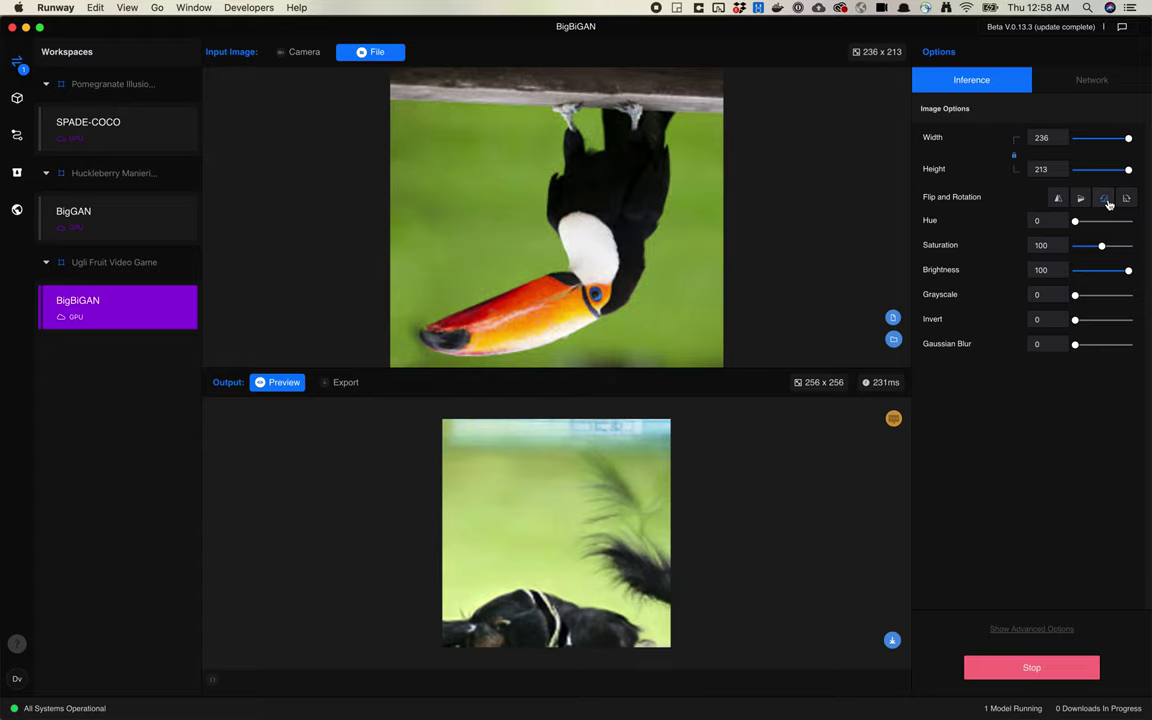
pyautogui.click(1106, 200)
pyautogui.click(1106, 200)
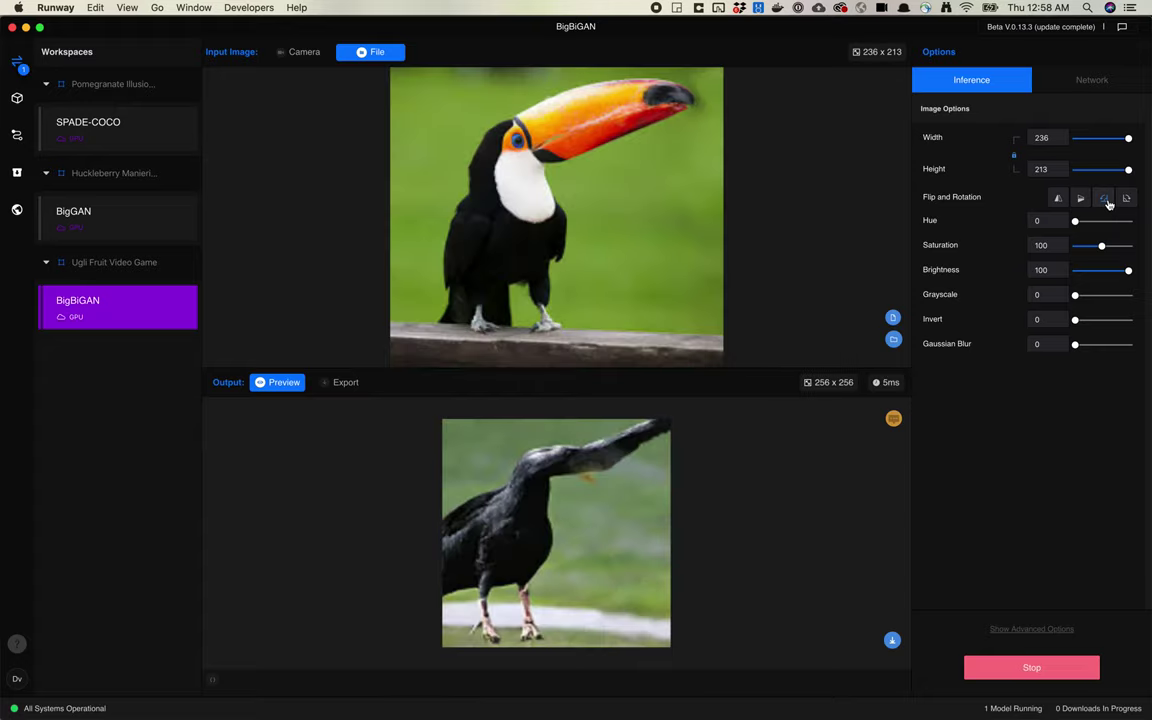